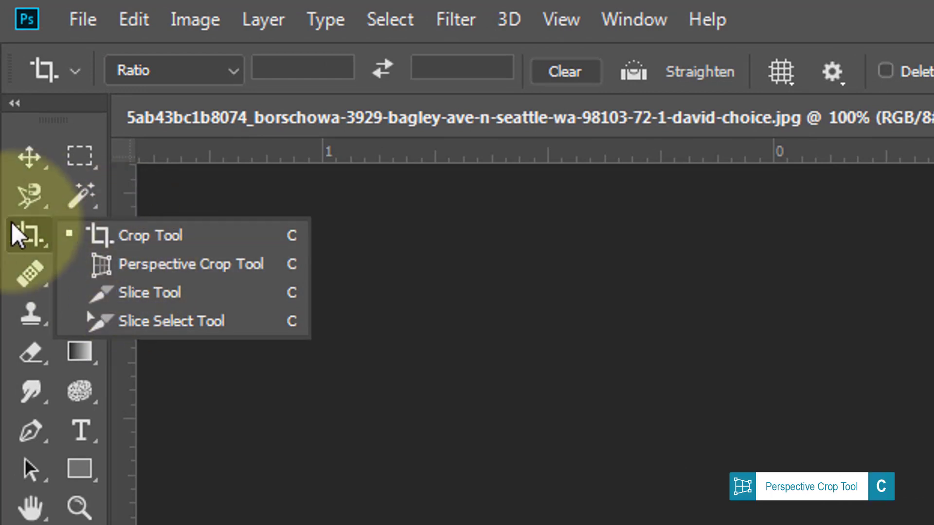
- Outline the house's upper front window by placing the four corners of a Perspective Crop grid on its frame
{"action": "left_click", "coordinate": [34, 237]}
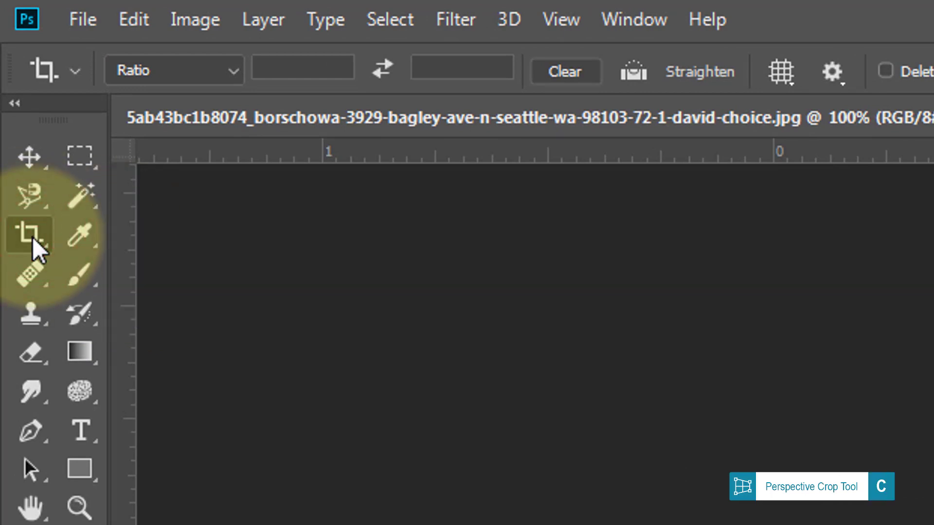
{"action": "left_click", "coordinate": [34, 237]}
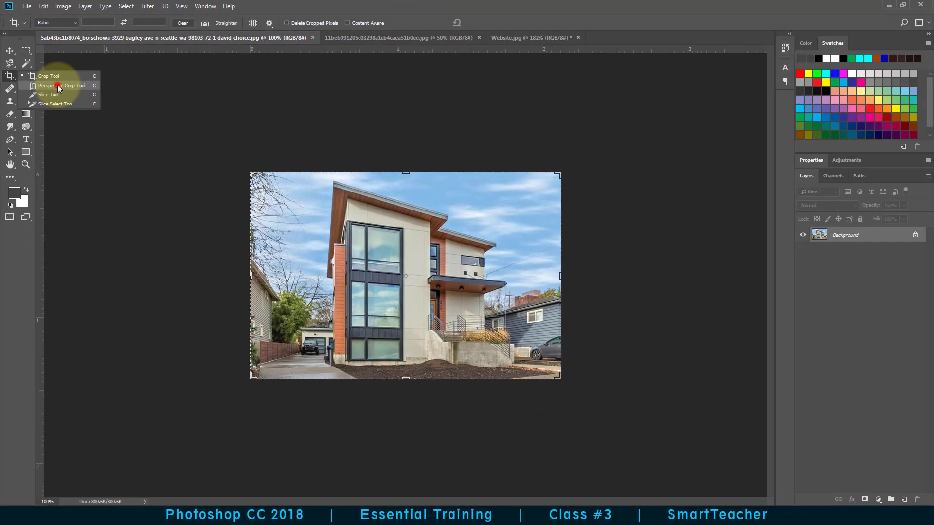
{"action": "left_click", "coordinate": [180, 264]}
{"action": "left_click_drag", "start_coordinate": [364, 239], "coordinate": [410, 237]}
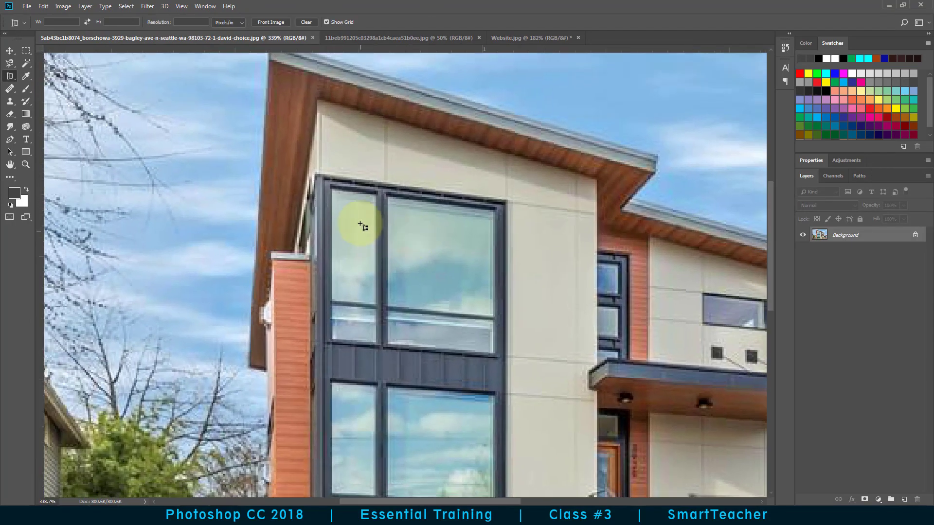
{"action": "left_click", "coordinate": [323, 178]}
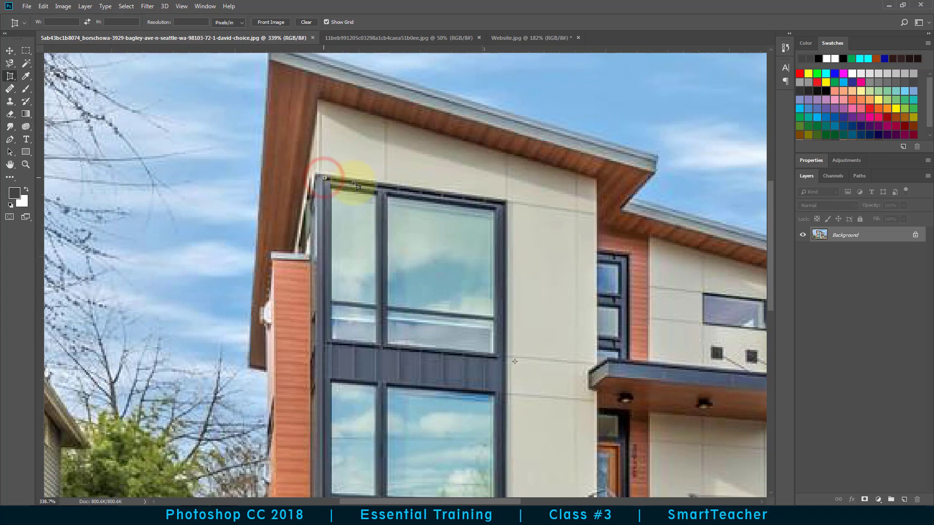
{"action": "left_click", "coordinate": [444, 192]}
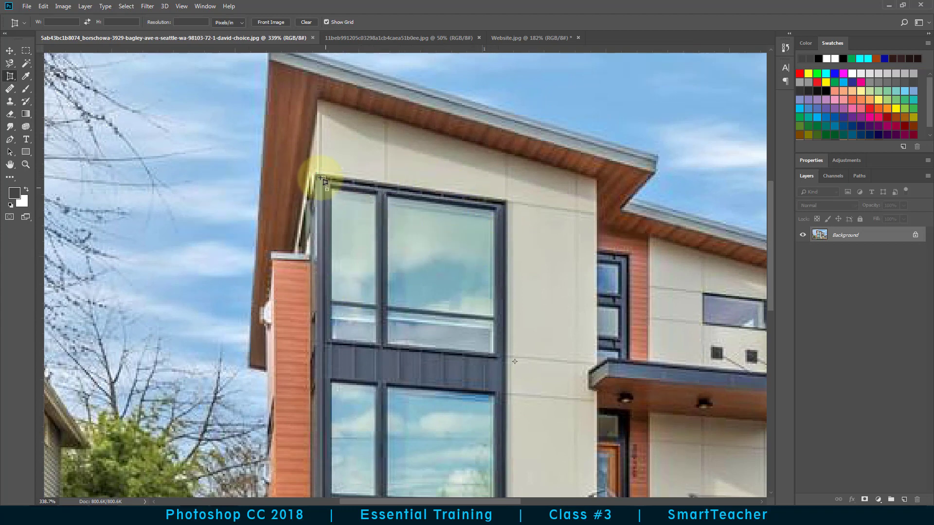
{"action": "left_click", "coordinate": [502, 202]}
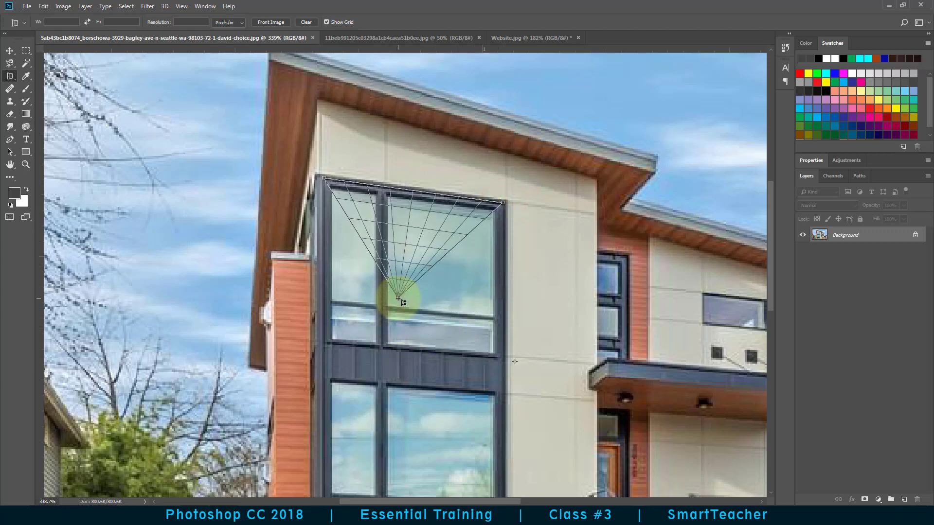
{"action": "left_click", "coordinate": [486, 240]}
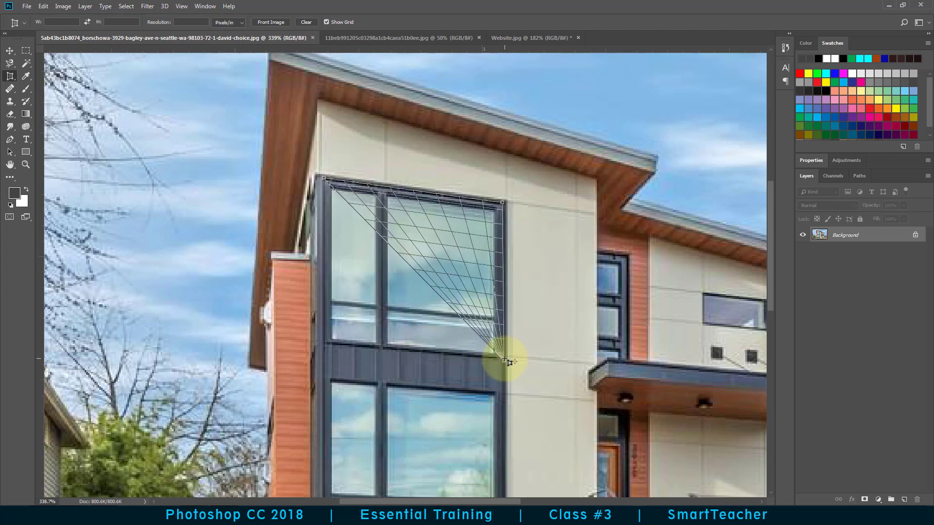
{"action": "left_click", "coordinate": [504, 360]}
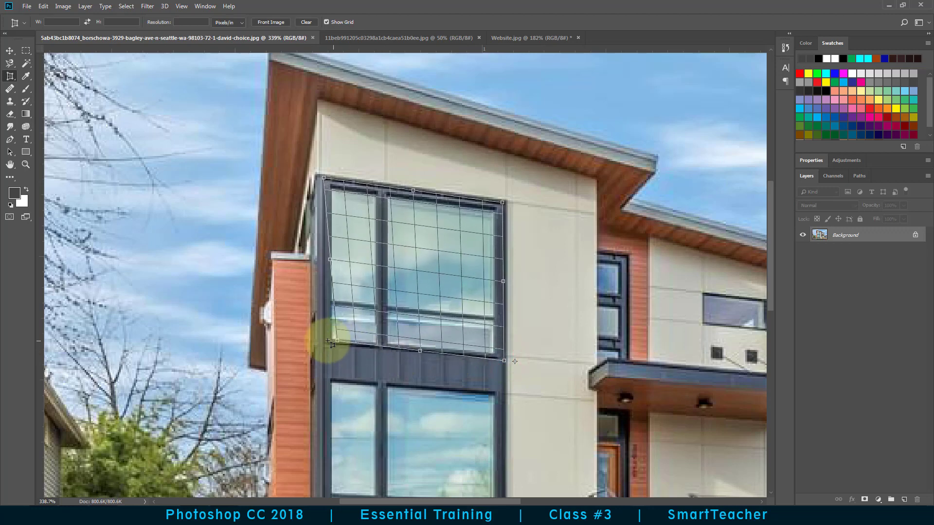
{"action": "left_click", "coordinate": [325, 343]}
- Fine-tune the lower corners of the perspective grid to the window frame and apply the crop
{"action": "left_click_drag", "start_coordinate": [329, 348], "coordinate": [330, 347]}
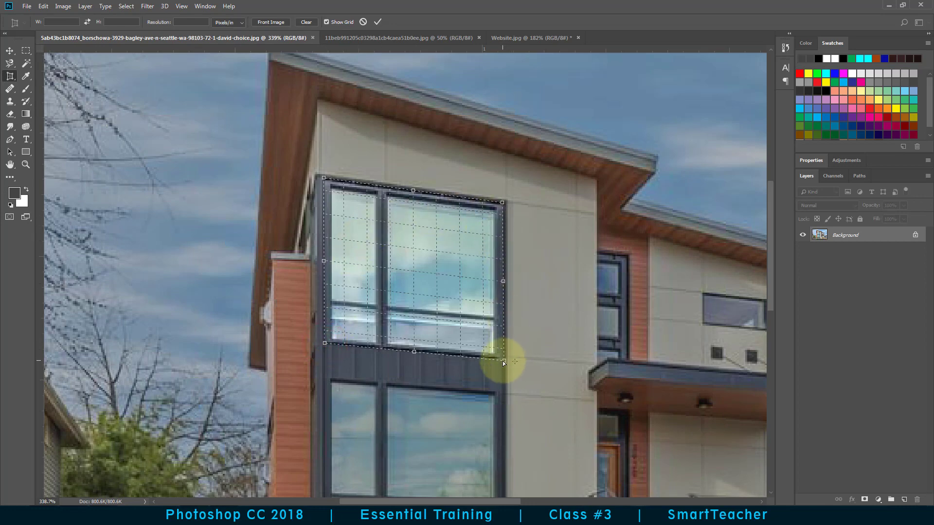
{"action": "left_click_drag", "start_coordinate": [503, 360], "coordinate": [501, 359]}
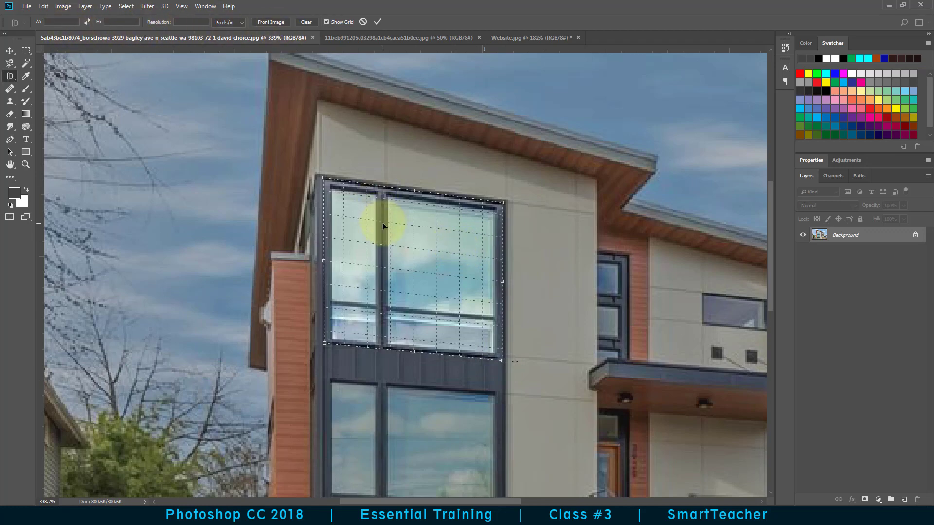
{"action": "left_click", "coordinate": [377, 22]}
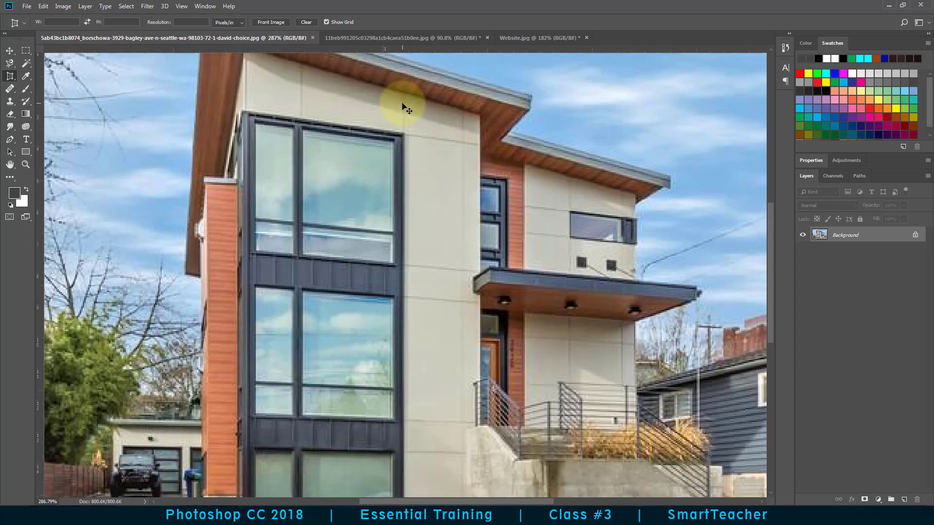
- In the concrete building photo, perspective-crop the front-facing section of the dark louvred panel to a flat rectangle
{"action": "left_click", "coordinate": [397, 36]}
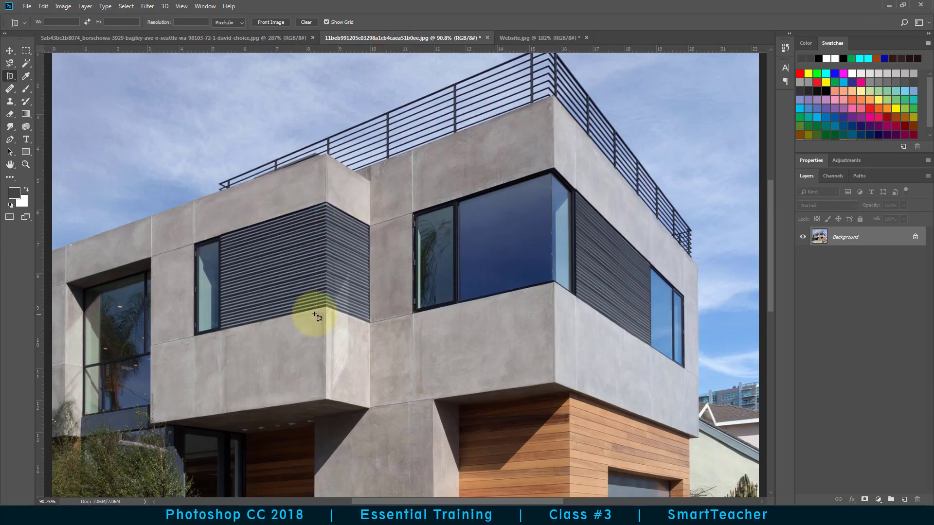
{"action": "left_click_drag", "start_coordinate": [248, 290], "coordinate": [275, 291]}
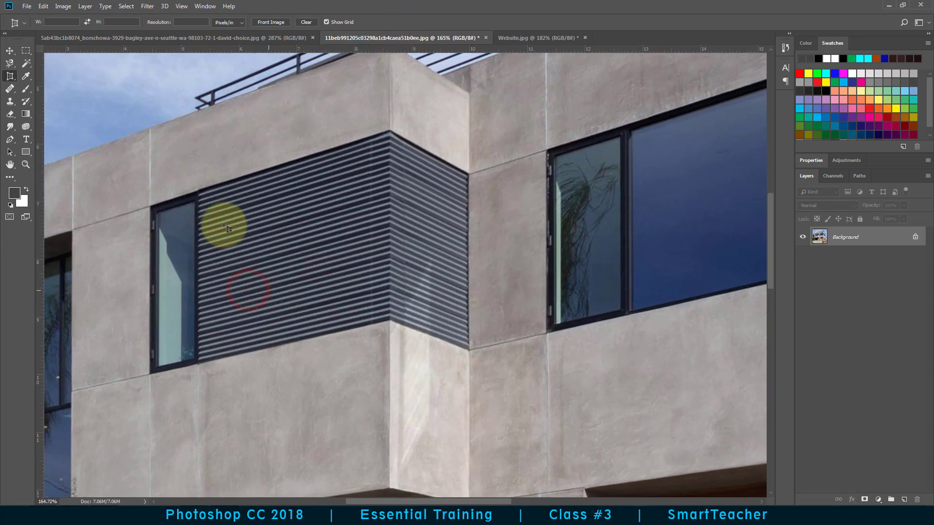
{"action": "left_click", "coordinate": [198, 190]}
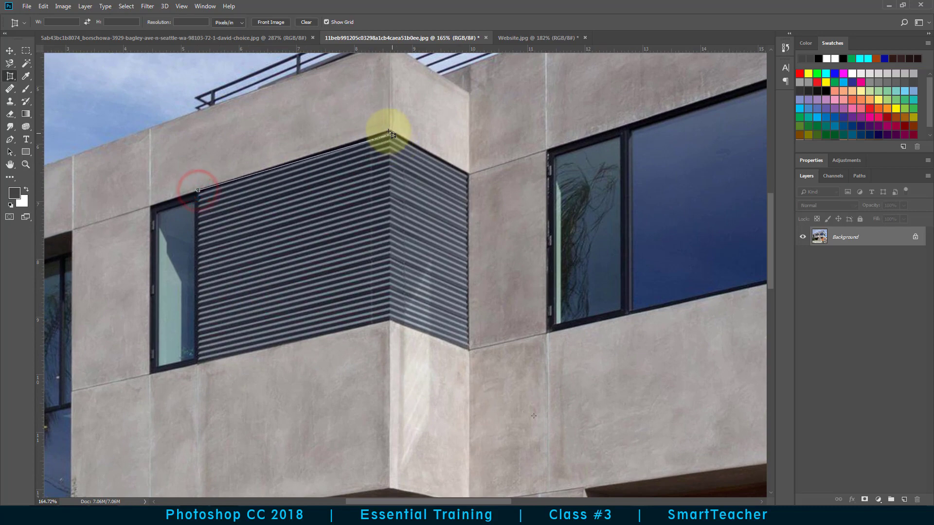
{"action": "left_click", "coordinate": [390, 131]}
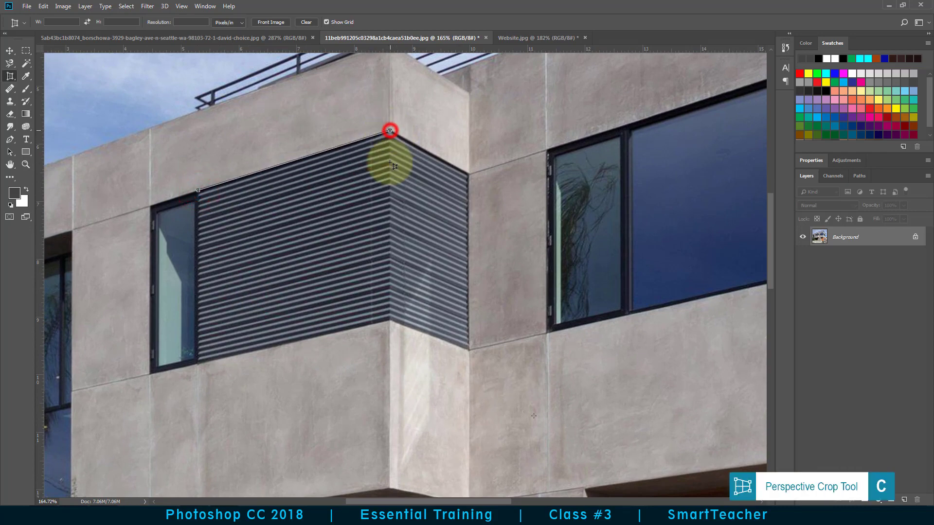
{"action": "left_click", "coordinate": [388, 321]}
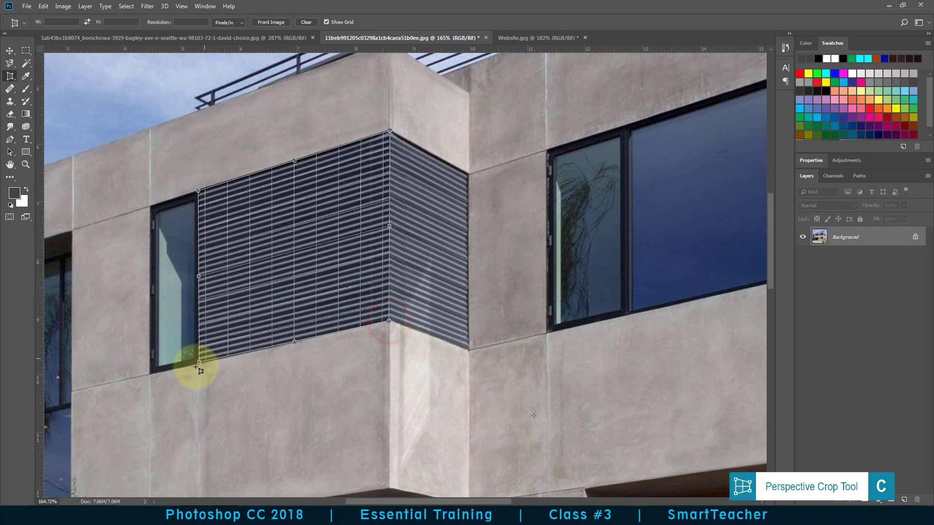
{"action": "left_click", "coordinate": [196, 364]}
{"action": "double_click", "coordinate": [268, 279]}
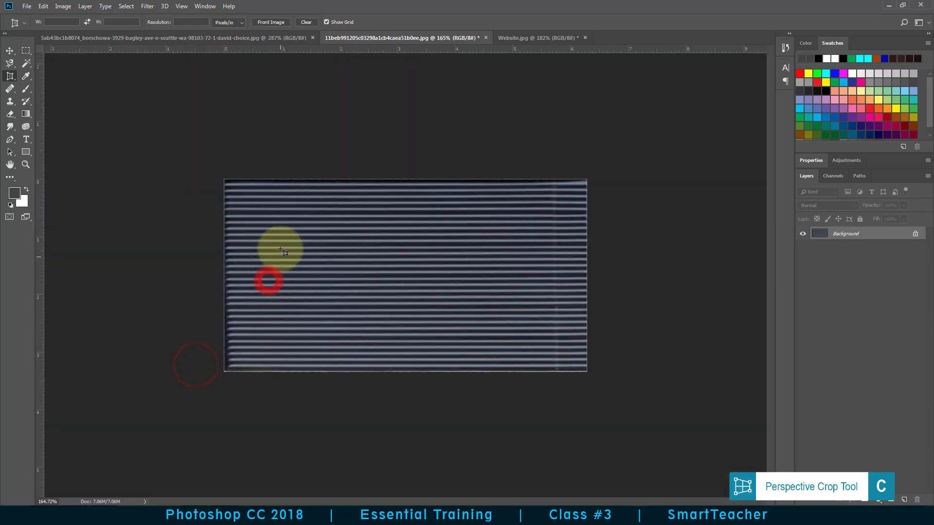
- Switch to Website.jpg and use the Slice Tool to draw a slice around the large blue video banner
{"action": "left_click", "coordinate": [267, 39]}
{"action": "left_click", "coordinate": [364, 39]}
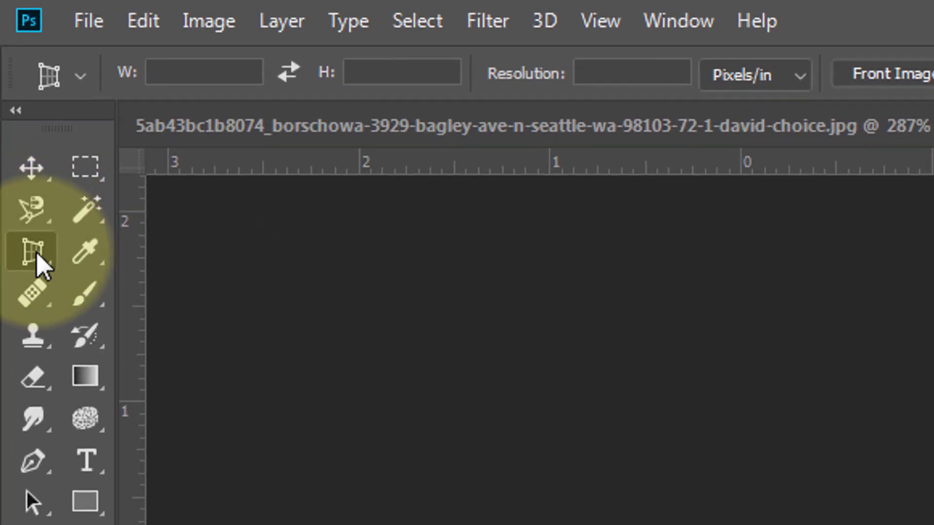
{"action": "left_click", "coordinate": [10, 76]}
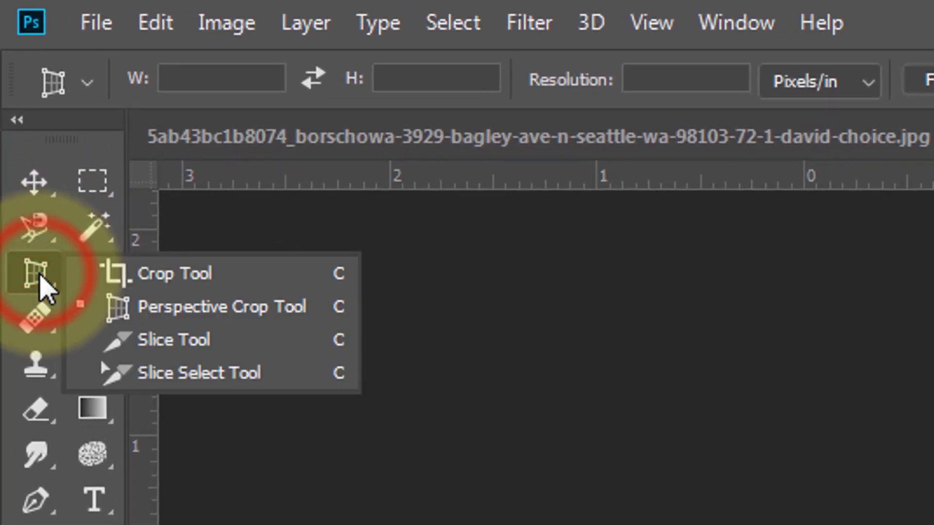
{"action": "left_click", "coordinate": [249, 342]}
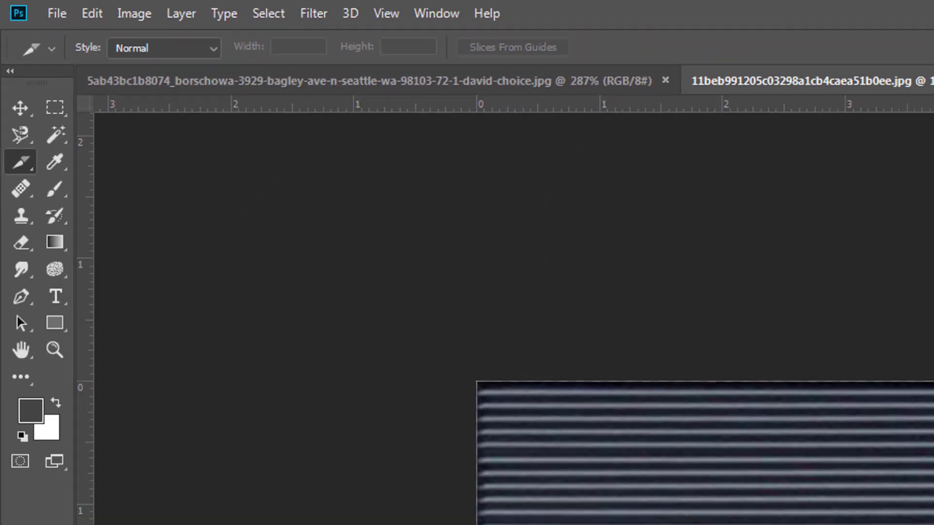
{"action": "left_click", "coordinate": [510, 36]}
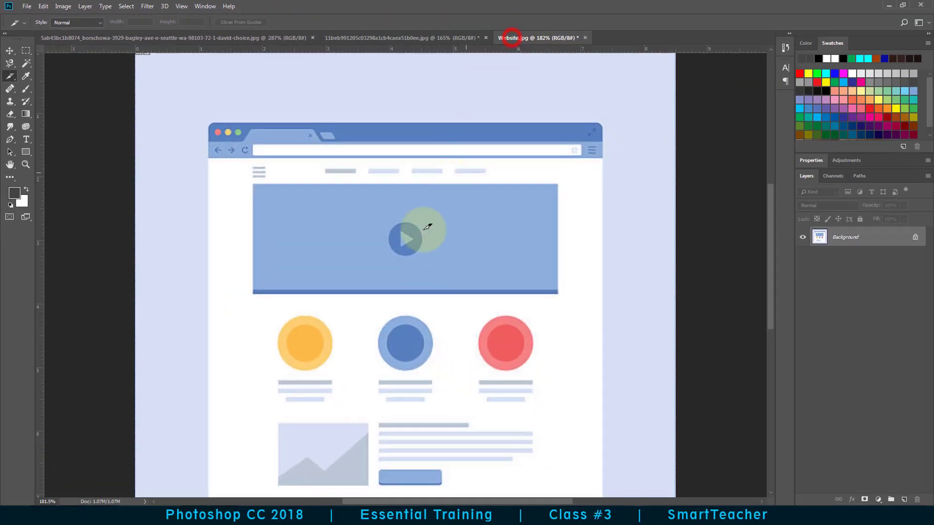
{"action": "left_click_drag", "start_coordinate": [424, 266], "coordinate": [447, 235]}
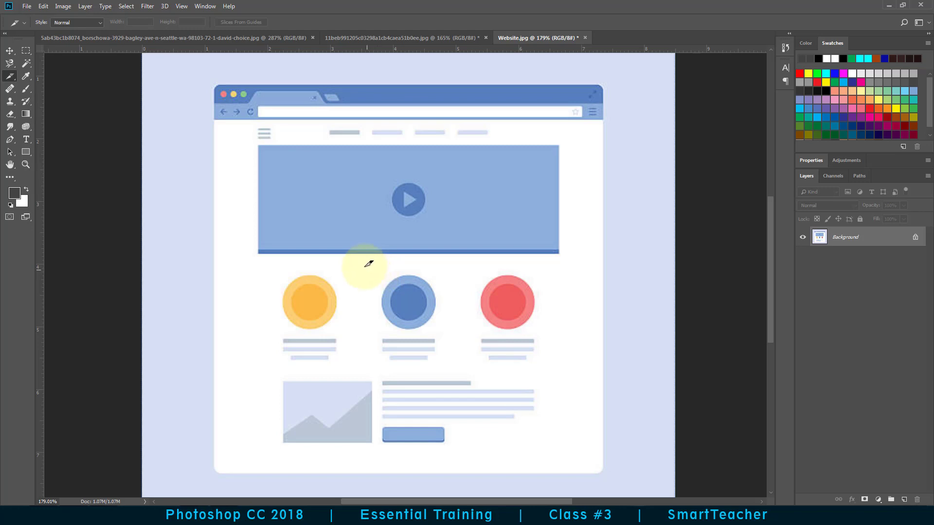
{"action": "right_click", "coordinate": [9, 76]}
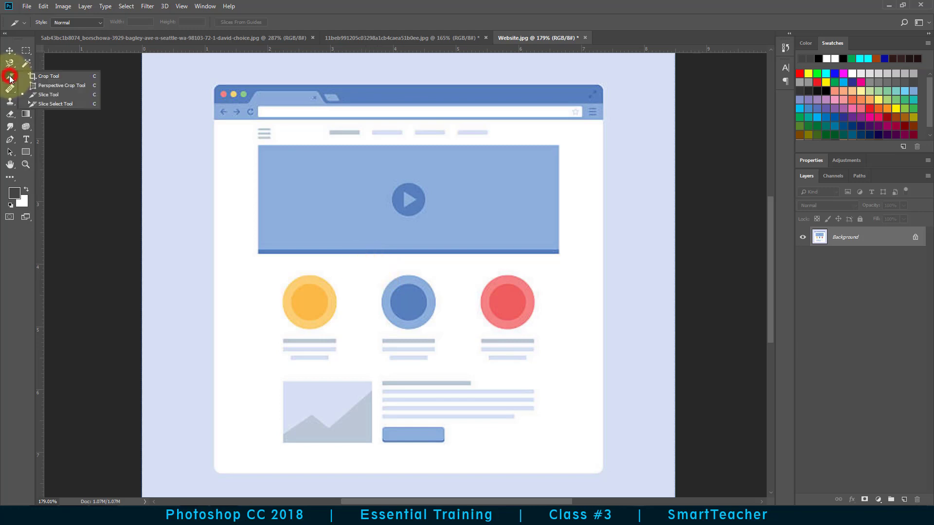
{"action": "left_click", "coordinate": [61, 95]}
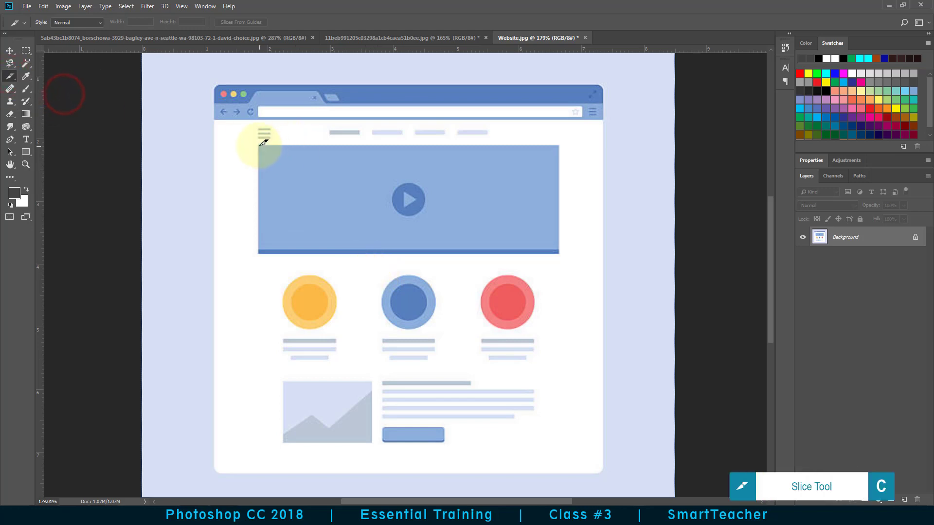
{"action": "left_click_drag", "start_coordinate": [256, 144], "coordinate": [560, 255]}
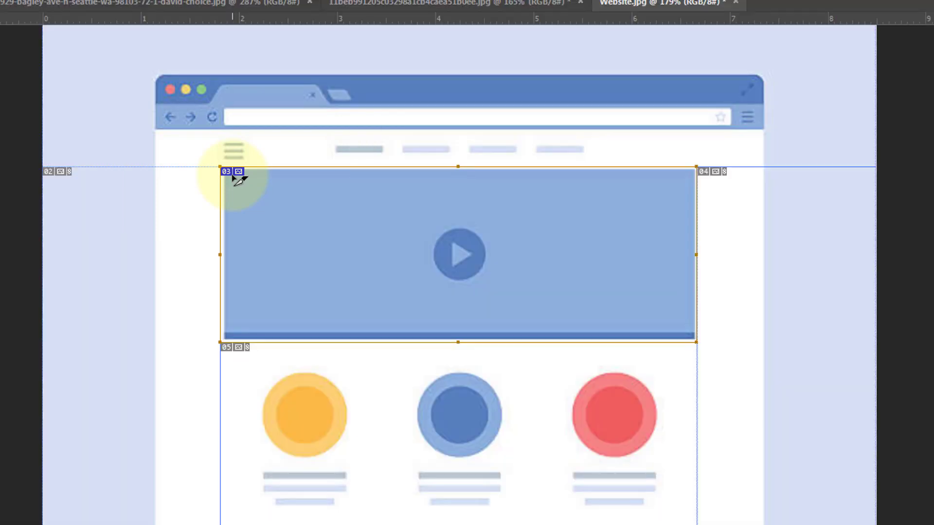
- Draw separate slices around the picture placeholder and the yellow, blue and red circles
{"action": "scroll", "coordinate": [232, 175], "scroll_direction": "down", "scroll_amount": 2}
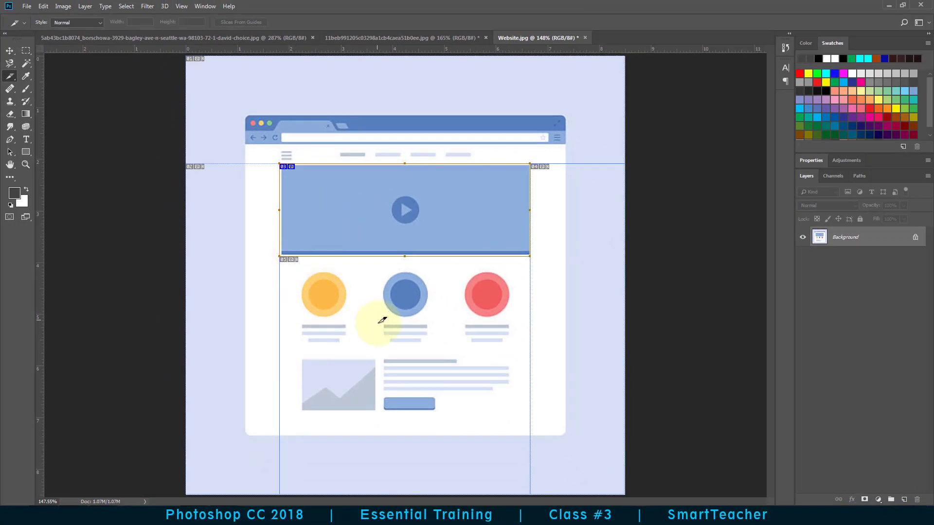
{"action": "left_click_drag", "start_coordinate": [299, 358], "coordinate": [381, 411]}
{"action": "left_click_drag", "start_coordinate": [300, 269], "coordinate": [356, 316]}
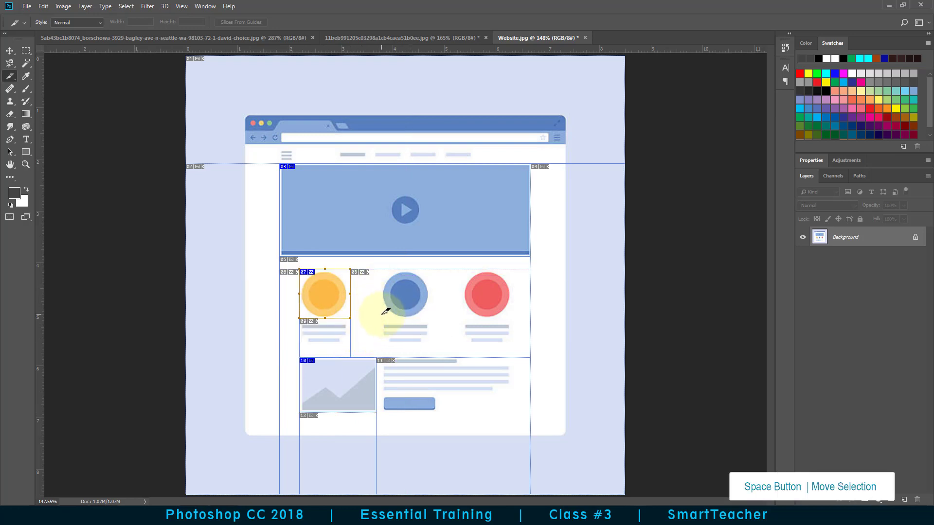
{"action": "left_click_drag", "start_coordinate": [378, 269], "coordinate": [438, 316]}
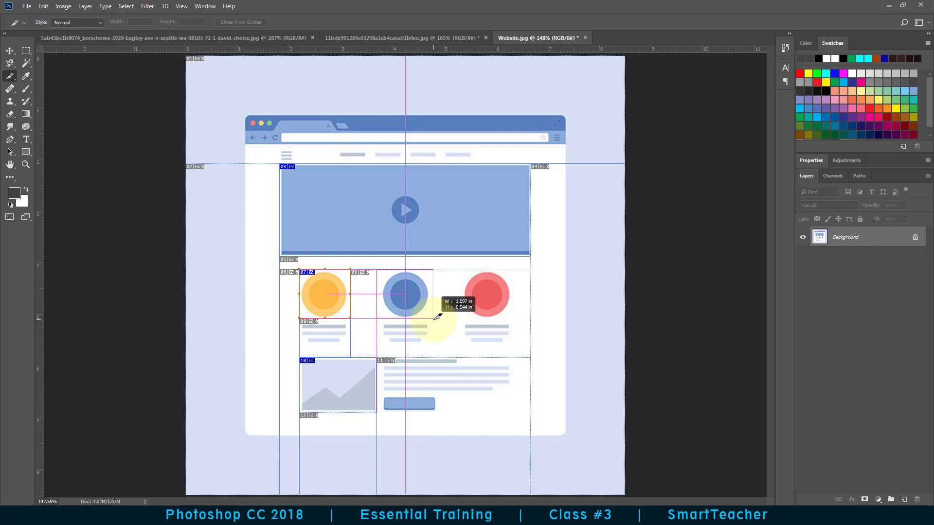
{"action": "left_click_drag", "start_coordinate": [438, 316], "coordinate": [438, 317]}
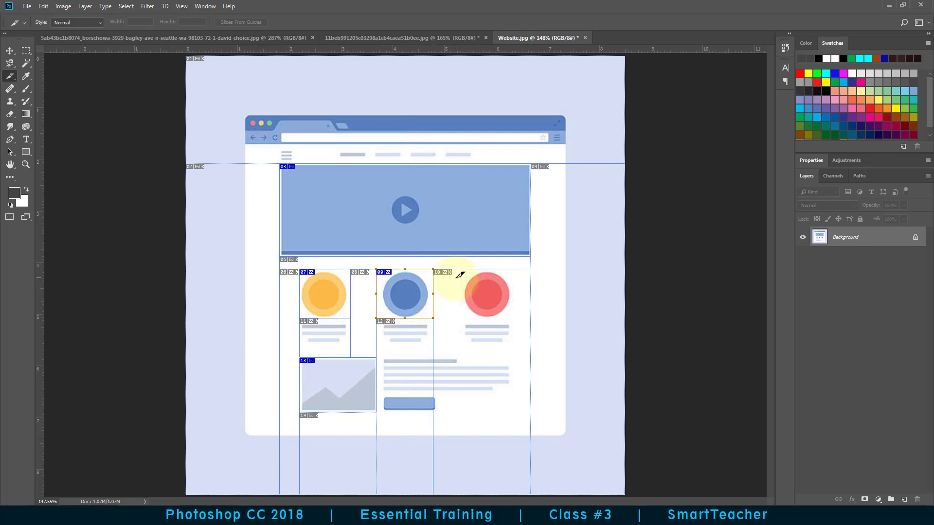
{"action": "left_click_drag", "start_coordinate": [457, 269], "coordinate": [518, 318]}
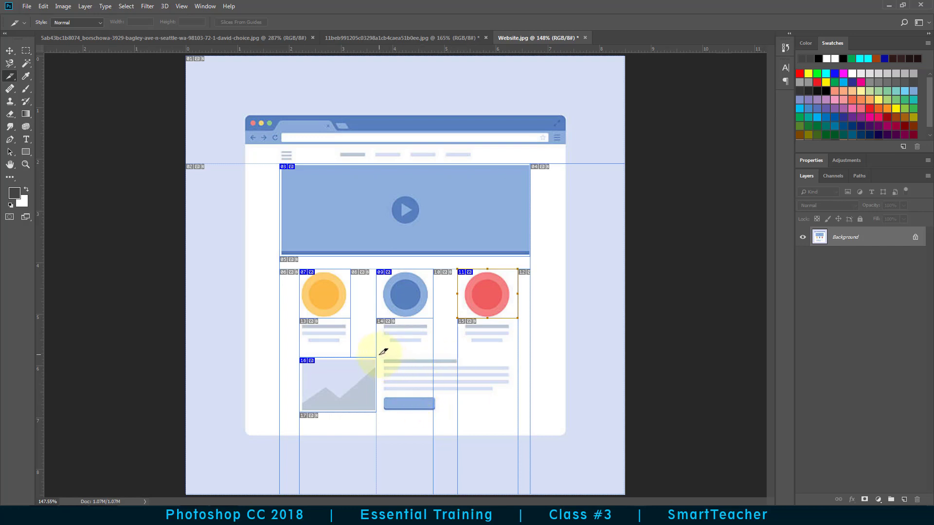
- Draw slices around the text paragraph, the blue button below it, the menu icon and the first navigation item
{"action": "left_click_drag", "start_coordinate": [377, 358], "coordinate": [517, 392]}
{"action": "left_click_drag", "start_coordinate": [440, 413], "coordinate": [376, 393]}
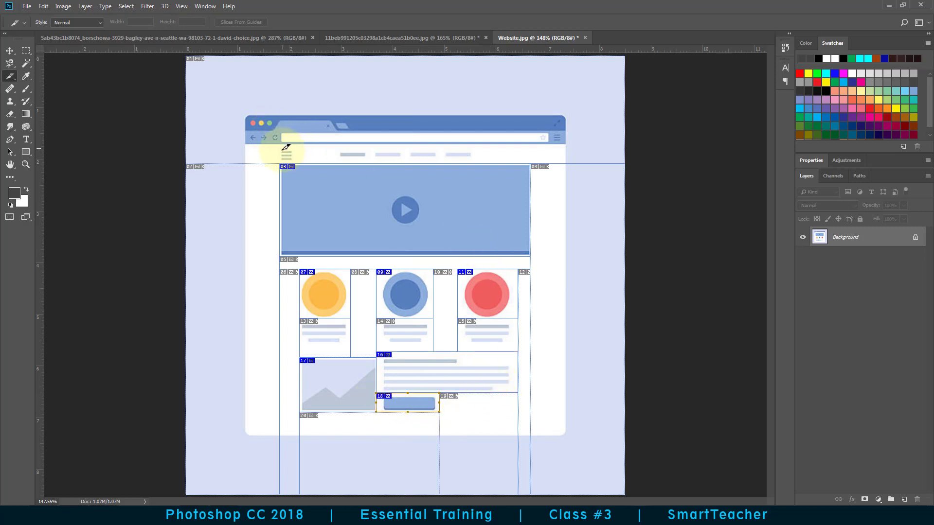
{"action": "left_click_drag", "start_coordinate": [280, 147], "coordinate": [368, 158]}
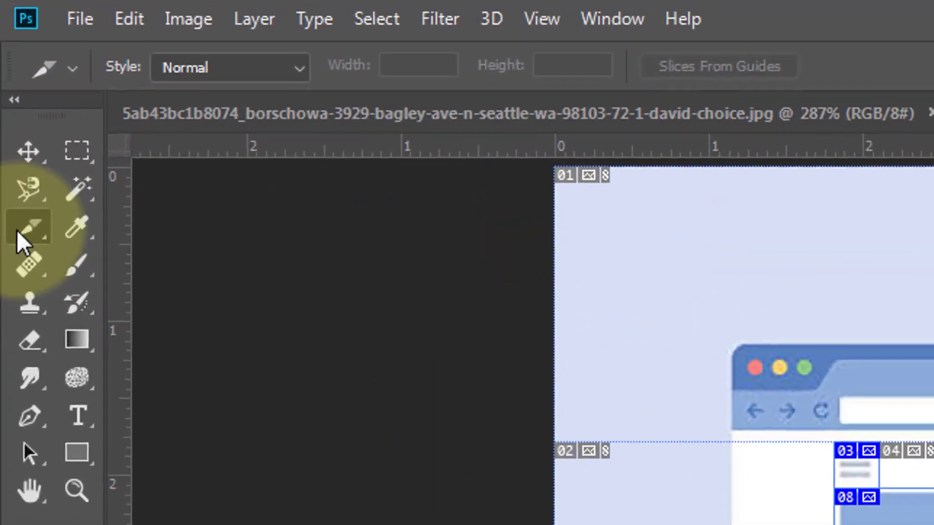
- Use the Slice Select Tool to move the video banner's slice rightward and slightly down, partly beyond the canvas edge
{"action": "left_click", "coordinate": [17, 231]}
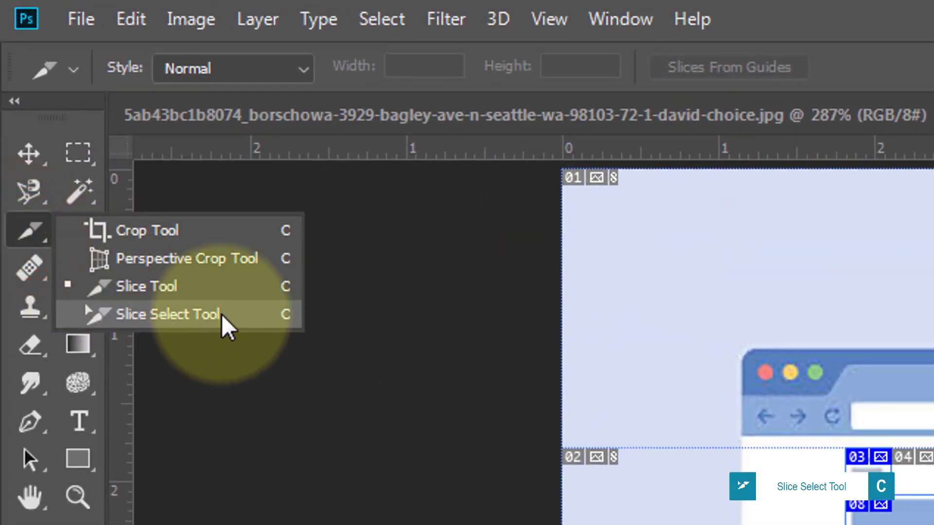
{"action": "left_click", "coordinate": [201, 319]}
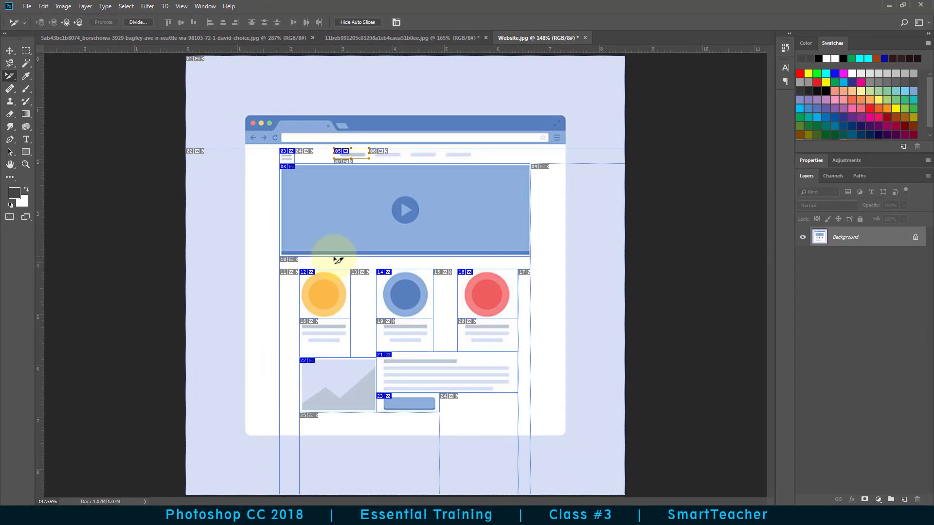
{"action": "left_click_drag", "start_coordinate": [623, 479], "coordinate": [629, 412]}
{"action": "left_click_drag", "start_coordinate": [334, 219], "coordinate": [576, 255]}
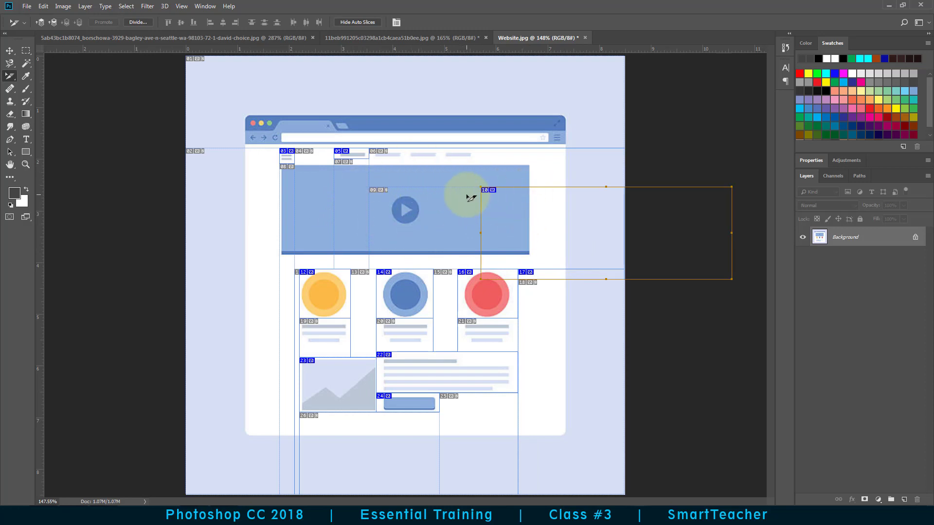
- Undo the last move of the video banner's slice and switch to the Move tool
{"action": "key", "text": "ctrl+z"}
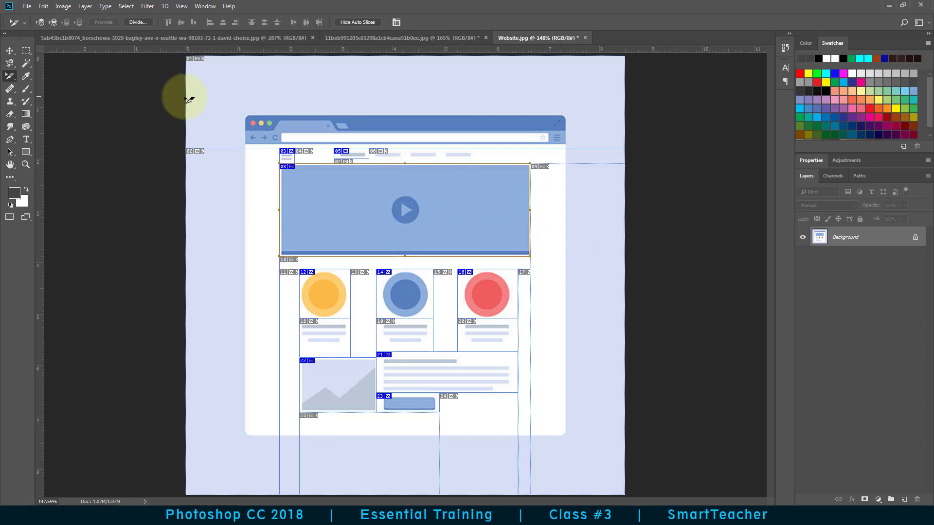
{"action": "left_click", "coordinate": [9, 51]}
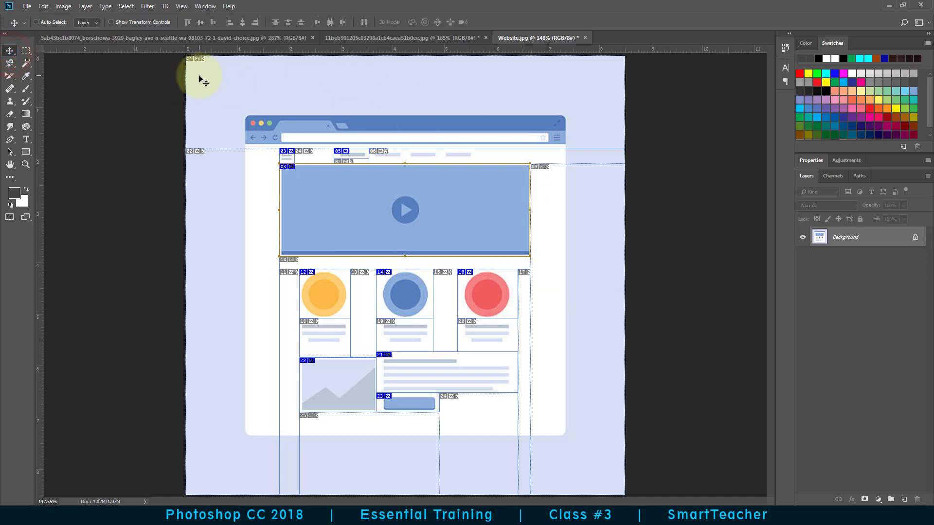
{"action": "left_click", "coordinate": [237, 91]}
- Export the sliced mockup with Save for Web (Legacy), creating a folder named Slice on the desktop as the save location
{"action": "left_click", "coordinate": [27, 7]}
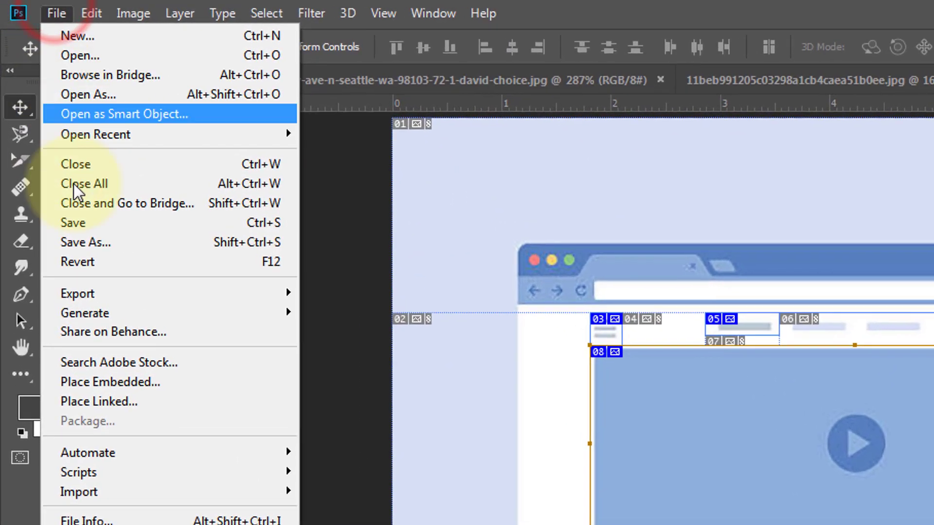
{"action": "left_click", "coordinate": [166, 293]}
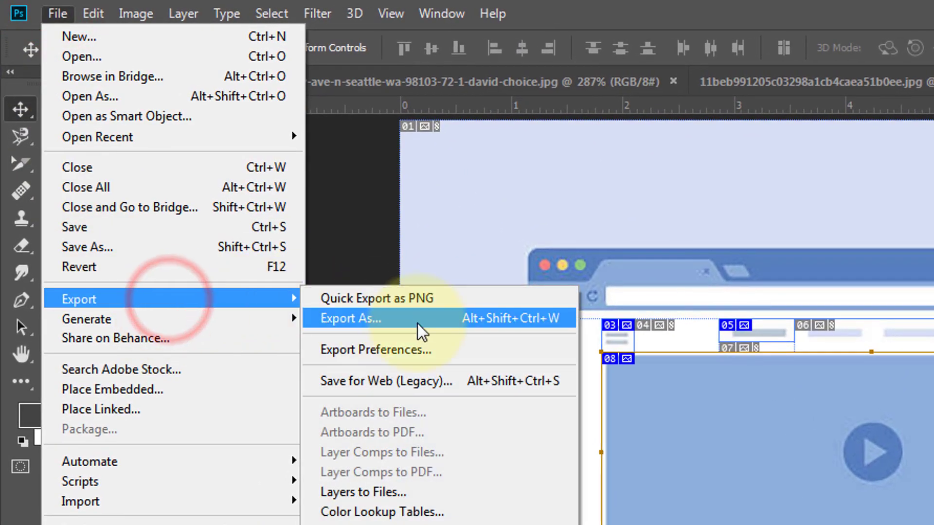
{"action": "left_click", "coordinate": [500, 383]}
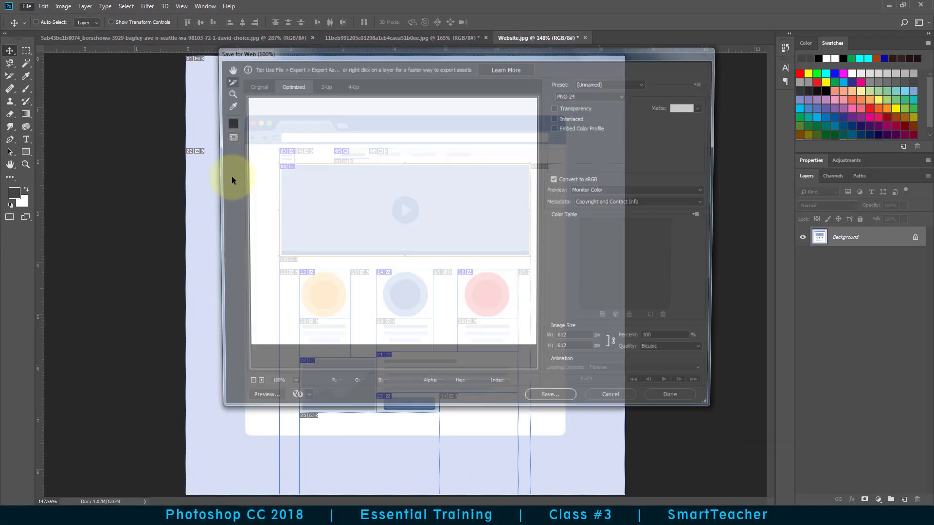
{"action": "left_click", "coordinate": [549, 403]}
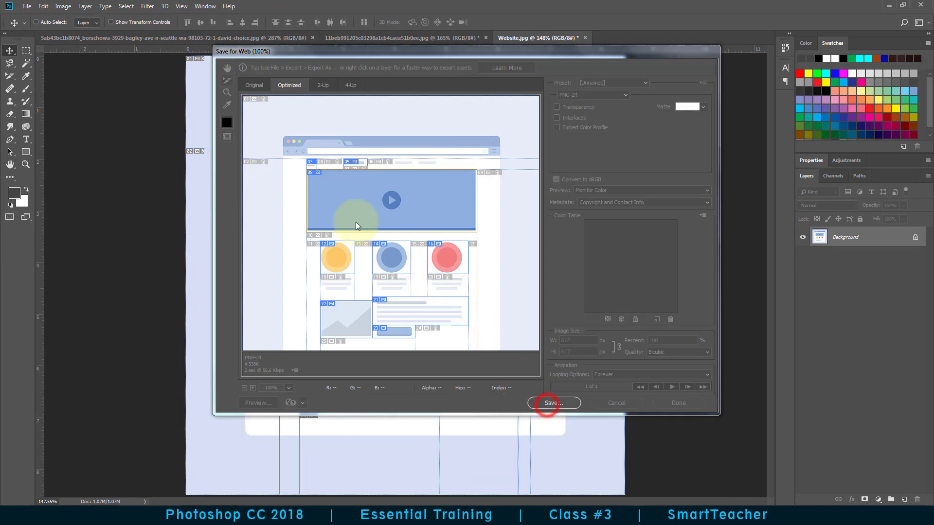
{"action": "left_click", "coordinate": [240, 132]}
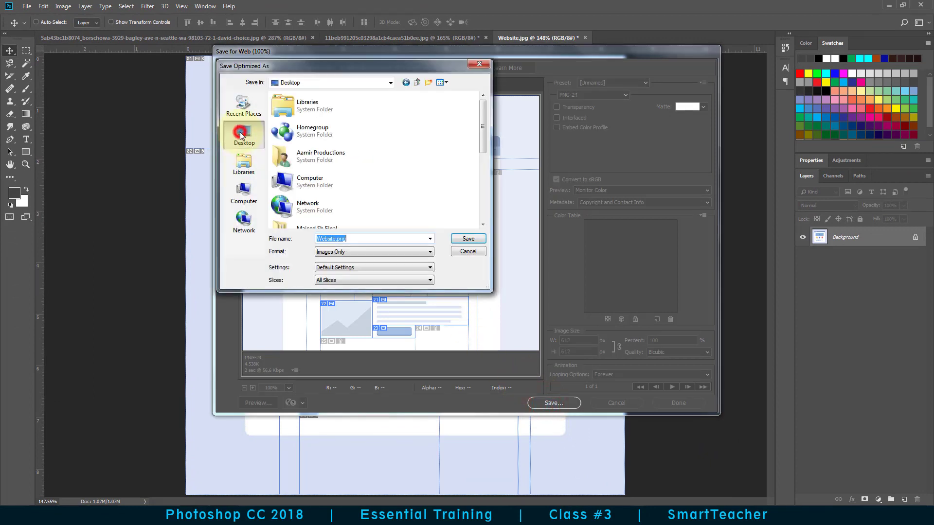
{"action": "left_click", "coordinate": [428, 82]}
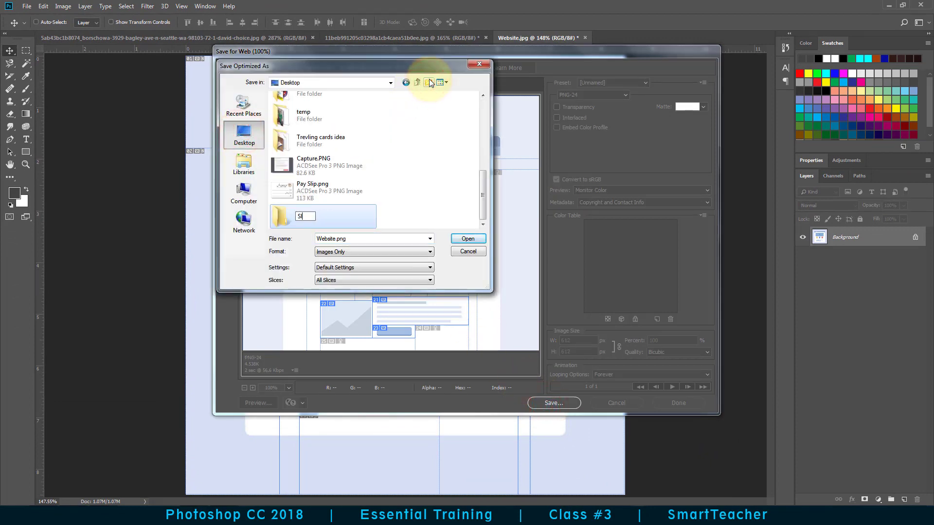
{"action": "key", "text": "Return"}
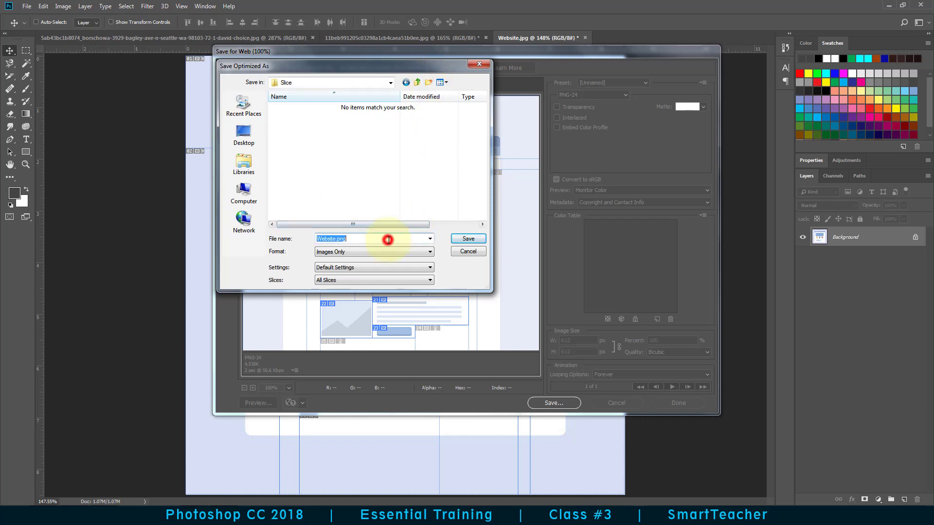
{"action": "left_click", "coordinate": [479, 238]}
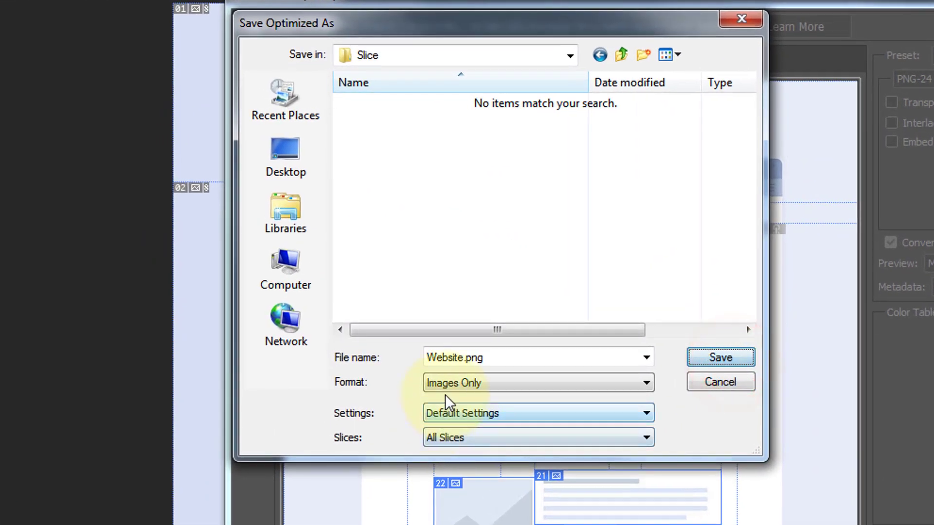
{"action": "left_click", "coordinate": [470, 383]}
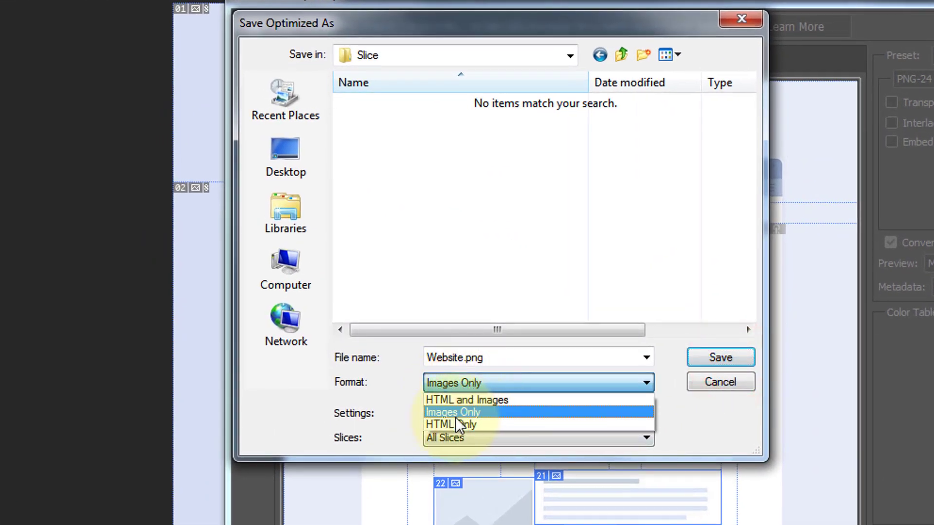
{"action": "left_click", "coordinate": [479, 413]}
{"action": "left_click", "coordinate": [527, 438]}
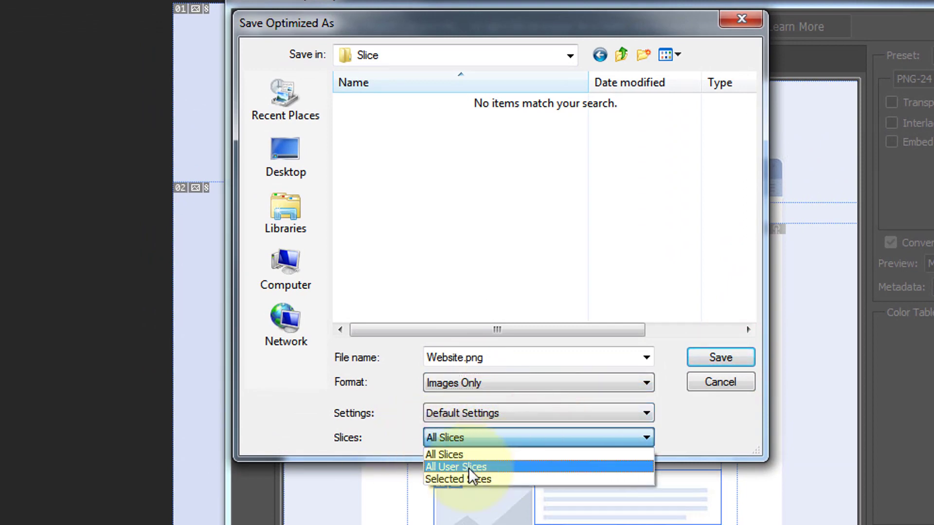
{"action": "left_click", "coordinate": [468, 468]}
{"action": "left_click", "coordinate": [465, 442]}
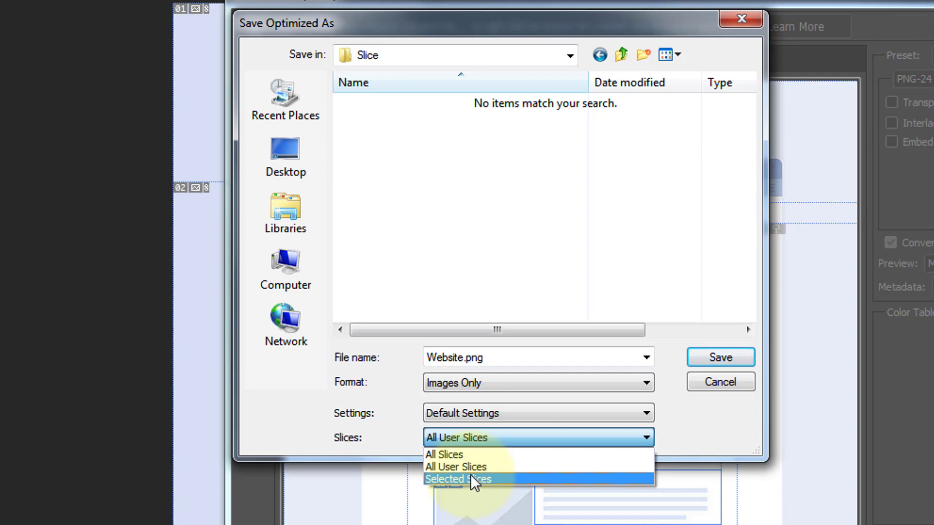
{"action": "left_click", "coordinate": [742, 377]}
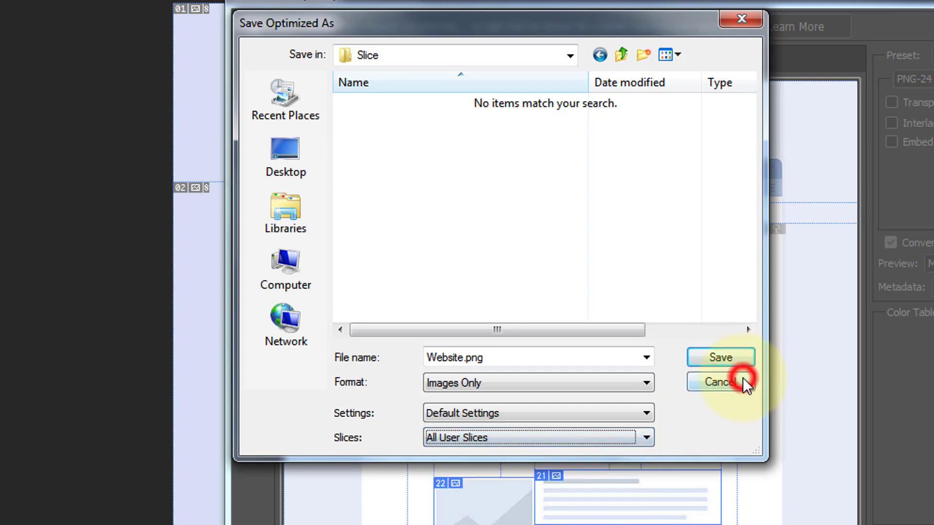
{"action": "left_click", "coordinate": [742, 382]}
- Select the slices of the video banner, the empty side area, the three circles and the picture placeholder in the Save for Web preview
{"action": "left_click", "coordinate": [540, 279]}
{"action": "left_click_drag", "start_coordinate": [354, 263], "coordinate": [465, 303]}
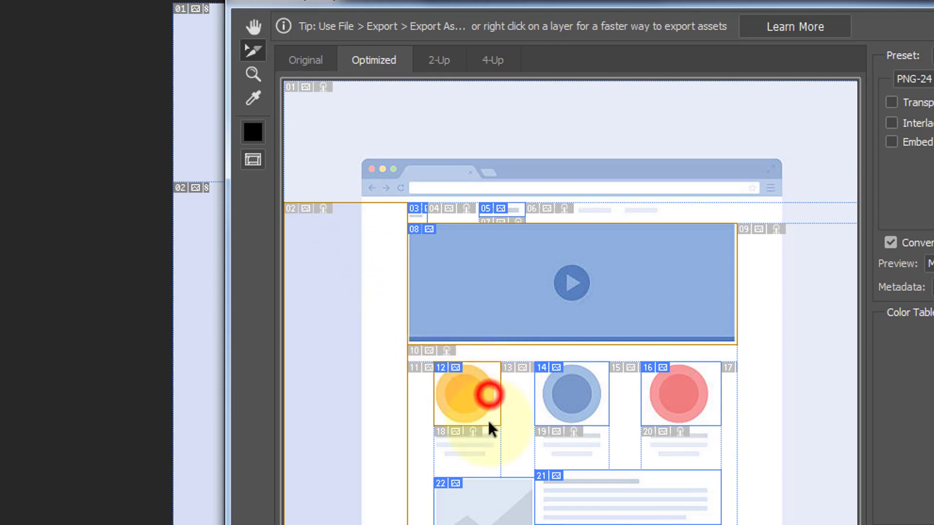
{"action": "left_click", "coordinate": [490, 498], "text": "shift"}
{"action": "left_click", "coordinate": [563, 400], "text": "shift"}
{"action": "left_click", "coordinate": [666, 398], "text": "shift"}
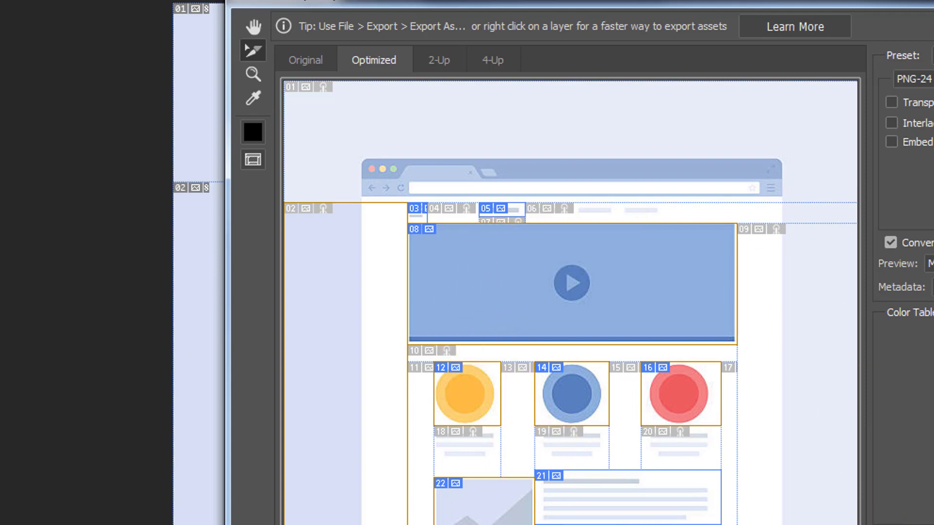
- Save all slices as Website.png in Images Only format to the Slice folder on the desktop
{"action": "key", "text": "Return"}
{"action": "left_click", "coordinate": [294, 153]}
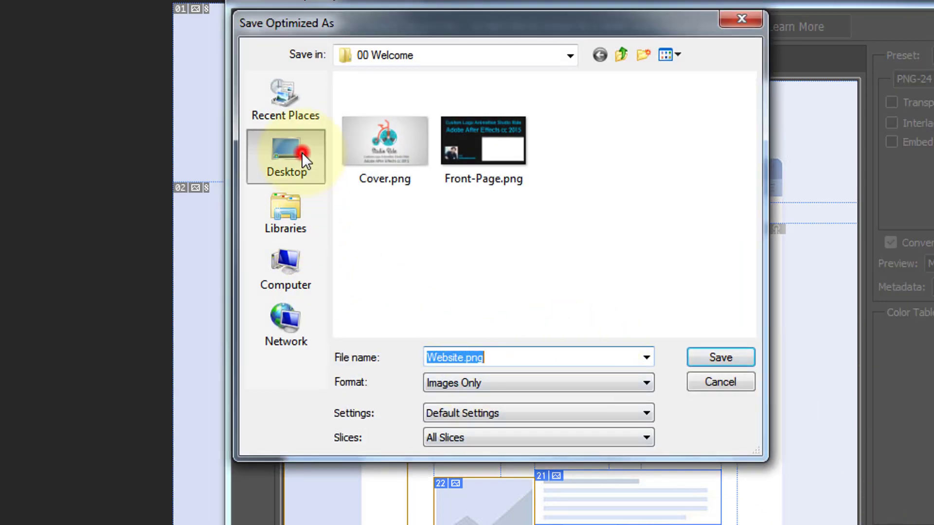
{"action": "left_click", "coordinate": [432, 311]}
{"action": "key", "text": "s"}
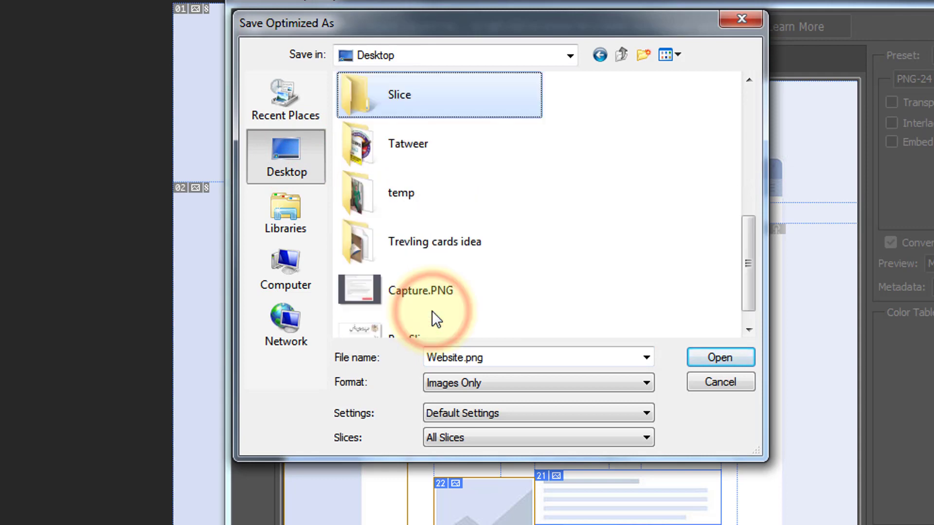
{"action": "key", "text": "Return"}
{"action": "left_click", "coordinate": [501, 440]}
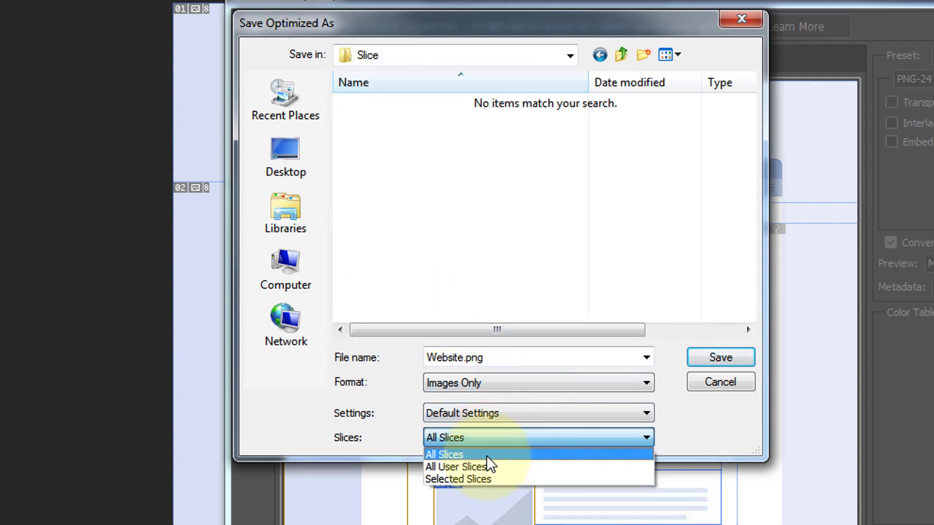
{"action": "left_click", "coordinate": [488, 451]}
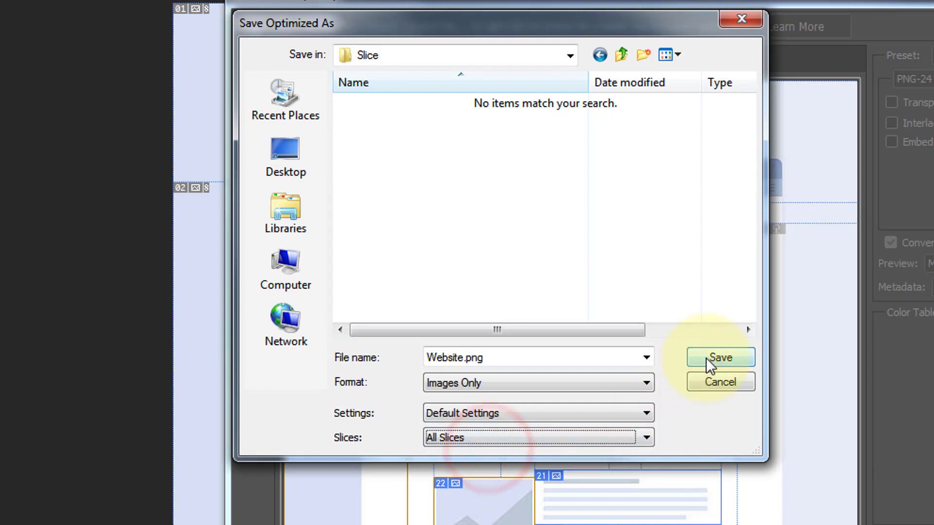
{"action": "left_click", "coordinate": [705, 357]}
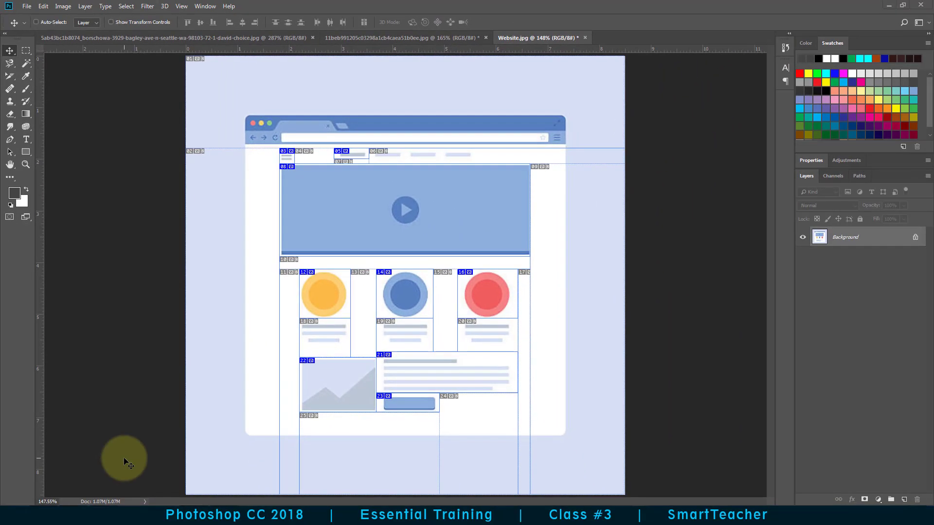
- Switch to Windows Explorer and open the images folder inside the desktop's Slice folder in a maximized window
{"action": "key", "text": "super+e"}
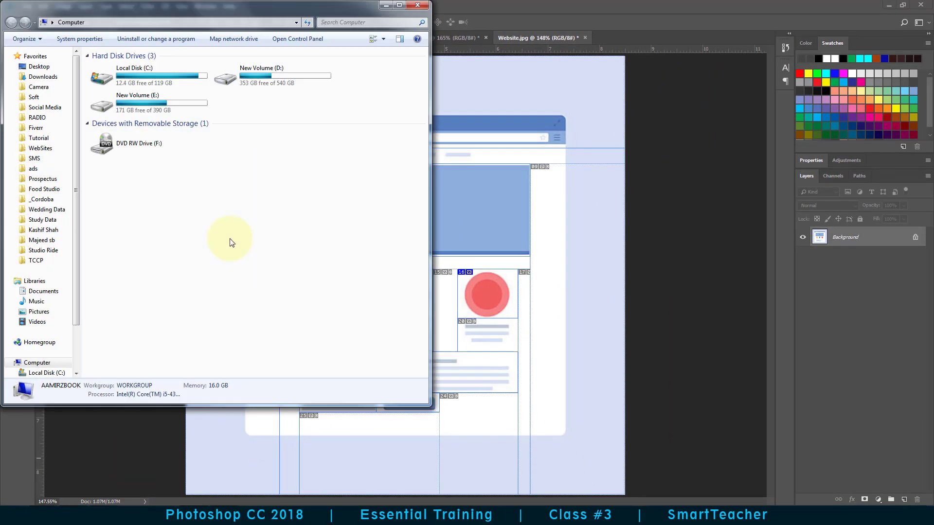
{"action": "left_click", "coordinate": [44, 67]}
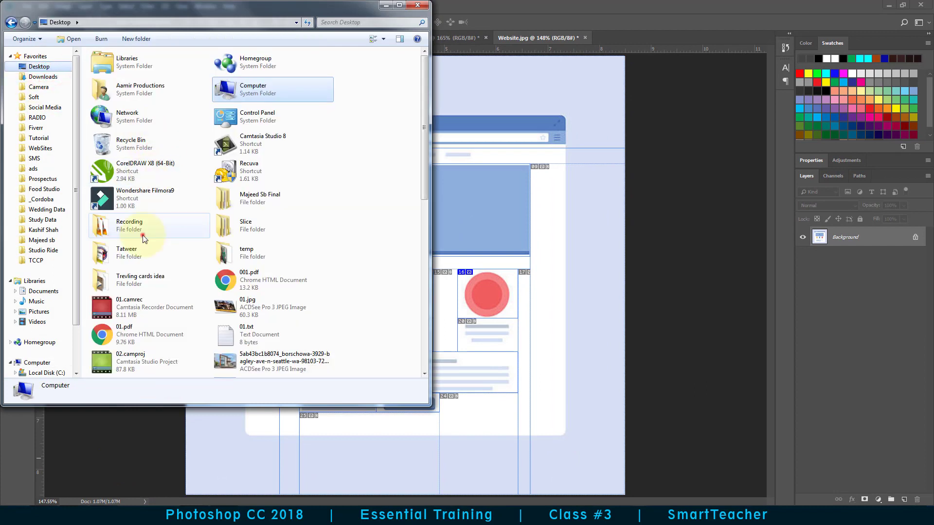
{"action": "left_click", "coordinate": [144, 237]}
{"action": "double_click", "coordinate": [237, 229]}
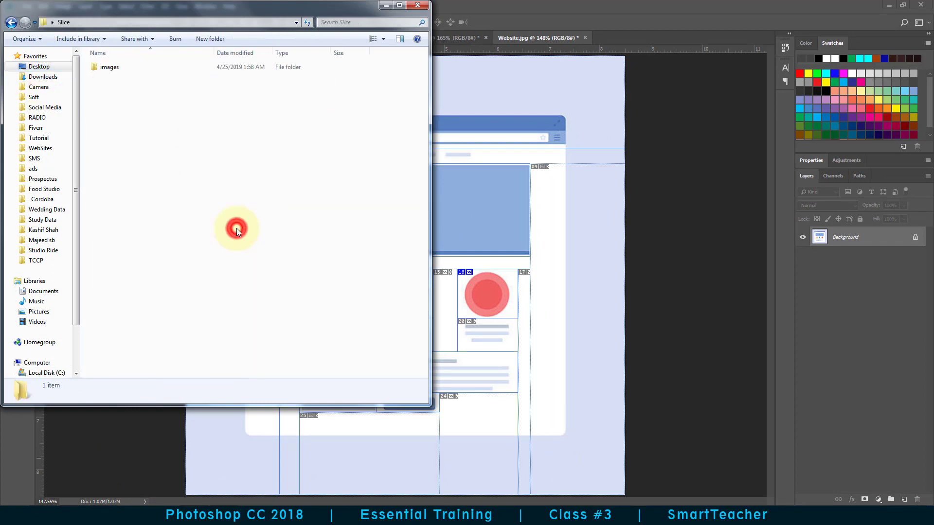
{"action": "double_click", "coordinate": [133, 65]}
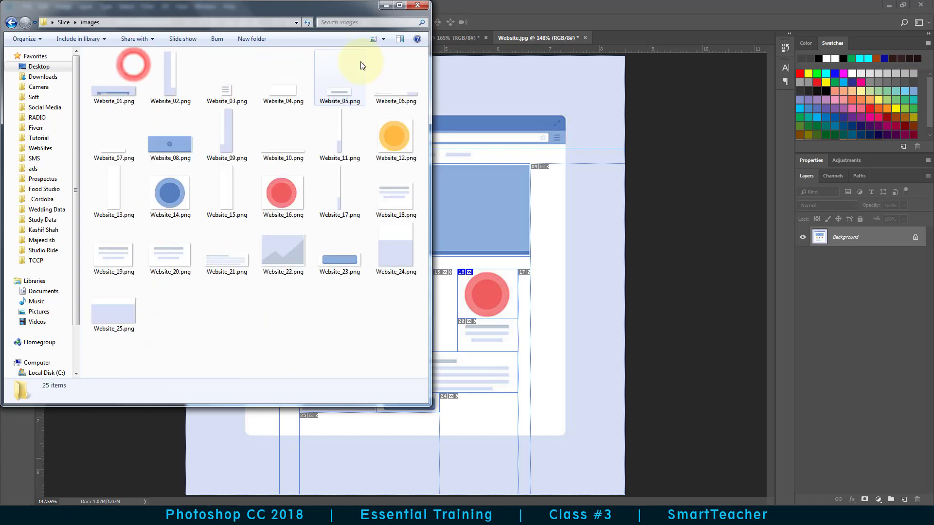
{"action": "left_click", "coordinate": [398, 6]}
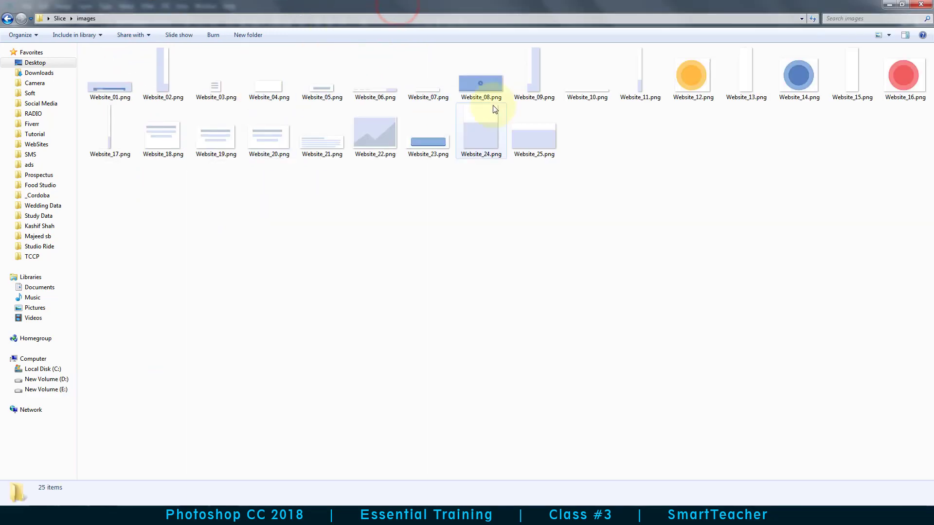
- Open Website_08.png in the image viewer and browse through the slice images that follow it
{"action": "double_click", "coordinate": [481, 80]}
{"action": "key", "text": "Right"}
{"action": "key", "text": "Right"}
{"action": "key", "text": "Right"}
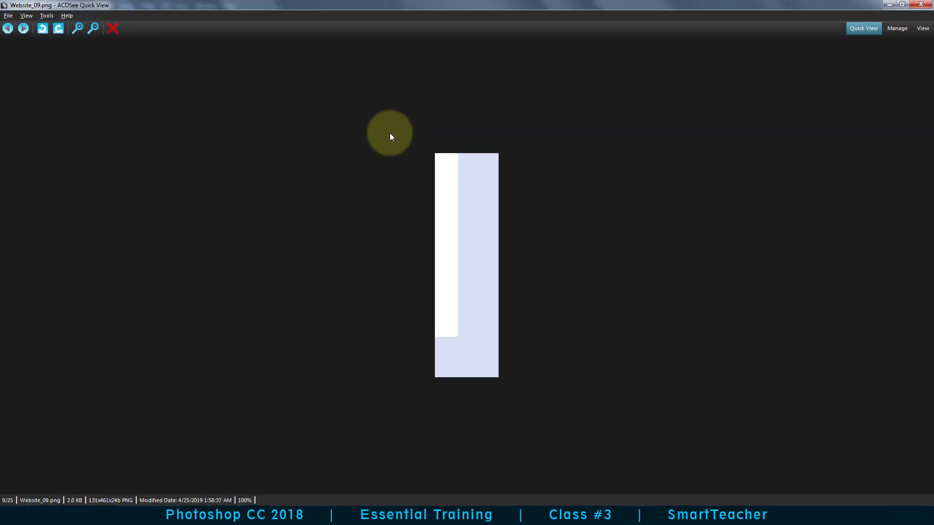
{"action": "key", "text": "Right"}
{"action": "key", "text": "Right"}
{"action": "key", "text": "Right"}
{"action": "key", "text": "Right"}
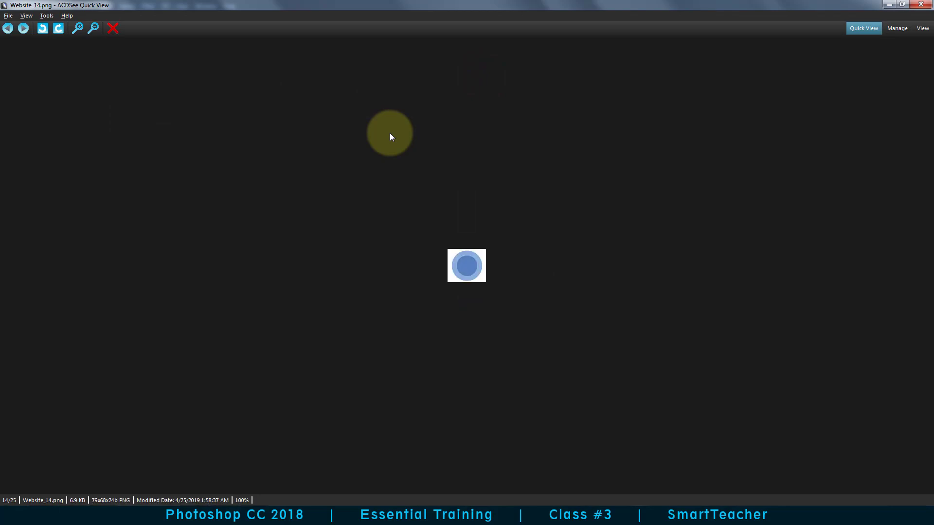
{"action": "key", "text": "Escape"}
- View the exported yellow, blue and red circle images, Website_12.png, Website_14.png and Website_16.png, one at a time
{"action": "double_click", "coordinate": [698, 74]}
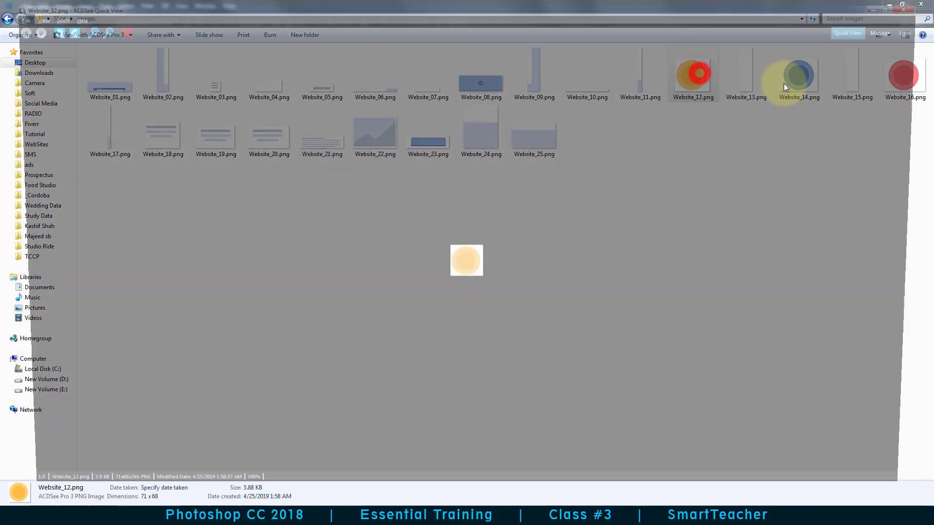
{"action": "key", "text": "Escape"}
{"action": "left_click", "coordinate": [790, 77]}
{"action": "double_click", "coordinate": [790, 78]}
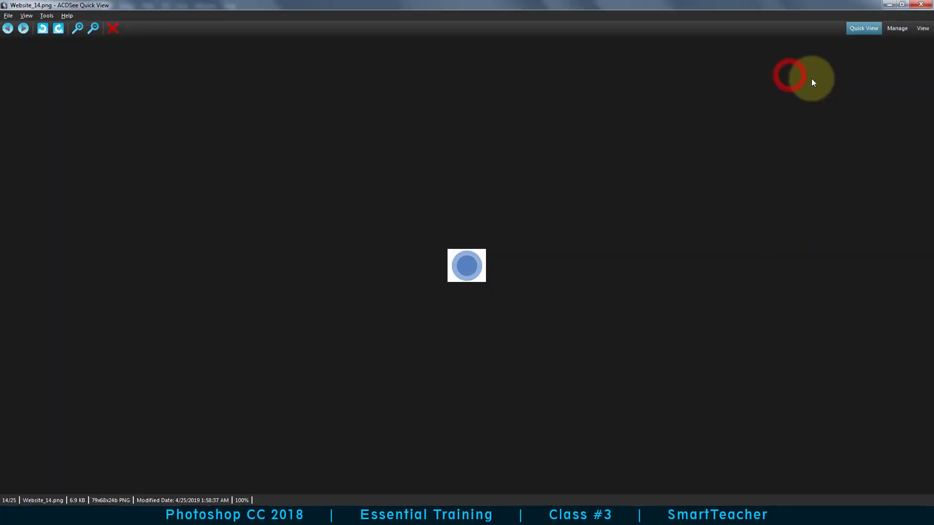
{"action": "key", "text": "Escape"}
{"action": "double_click", "coordinate": [900, 78]}
{"action": "key", "text": "Escape"}
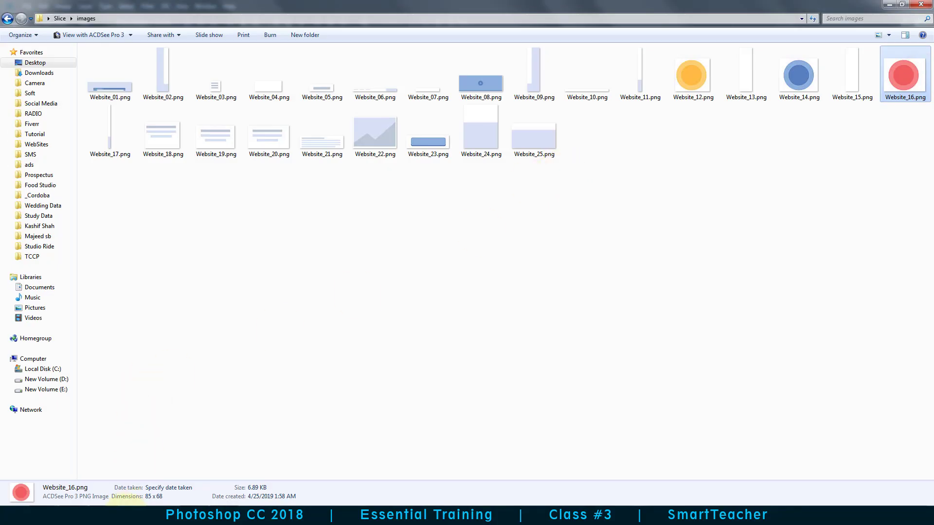
- Return to Photoshop and close Website.jpg and the perspective-cropped image without saving, leaving only the house photo open
{"action": "left_click", "coordinate": [120, 517]}
{"action": "left_click", "coordinate": [219, 237]}
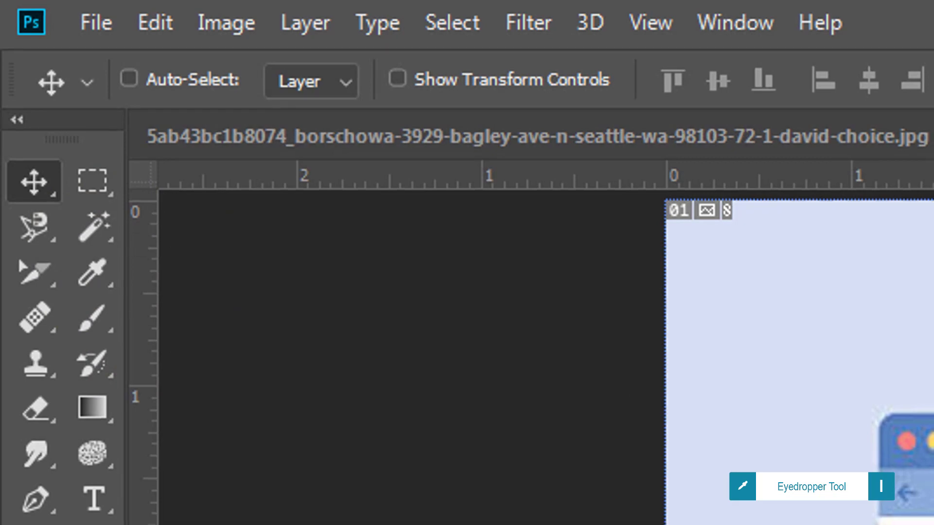
{"action": "left_click", "coordinate": [583, 37]}
{"action": "left_click", "coordinate": [465, 192]}
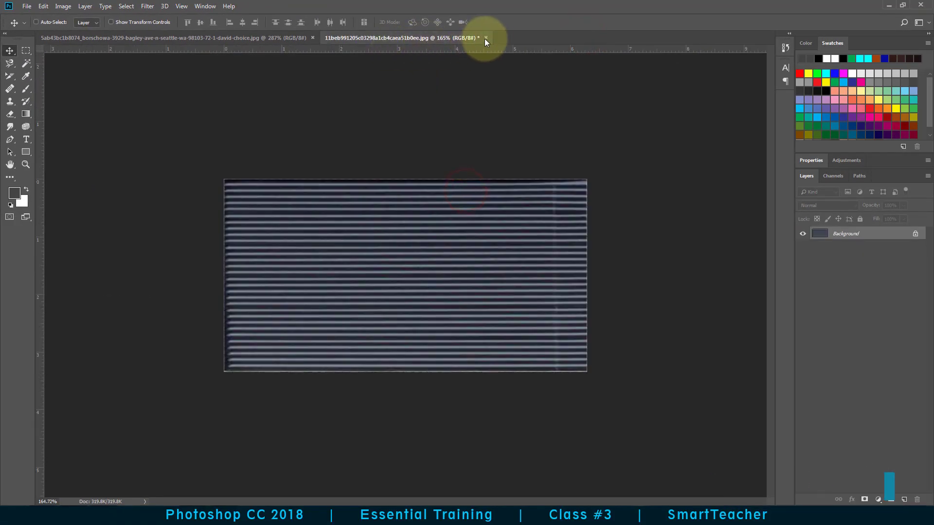
{"action": "left_click", "coordinate": [484, 39]}
{"action": "left_click", "coordinate": [465, 197]}
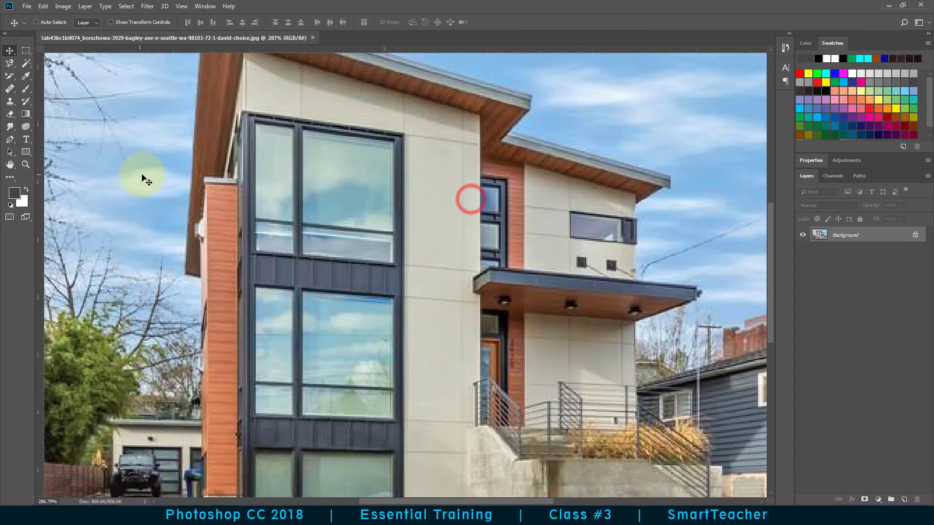
{"action": "key", "text": "ctrl+0"}
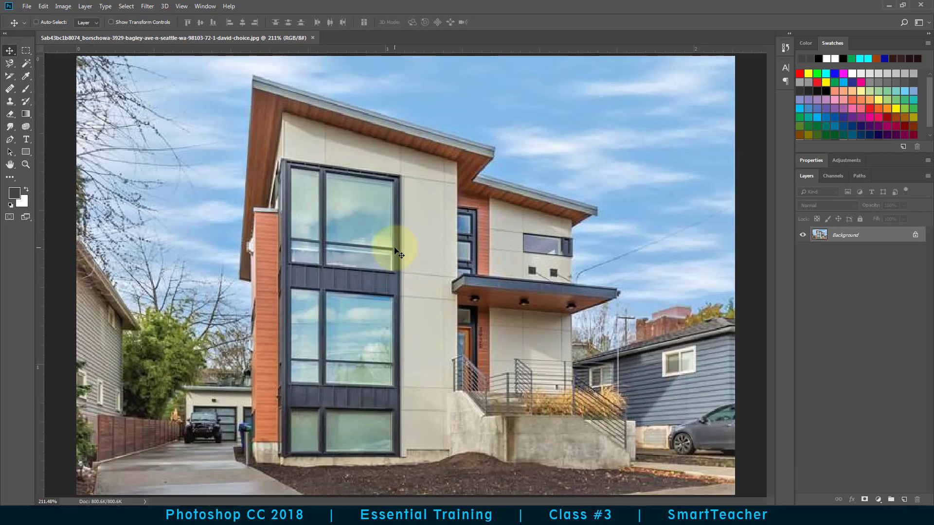
- Activate the Eyedropper Tool and sample the blue of the sky above the house roof as the foreground color
{"action": "left_click", "coordinate": [29, 77]}
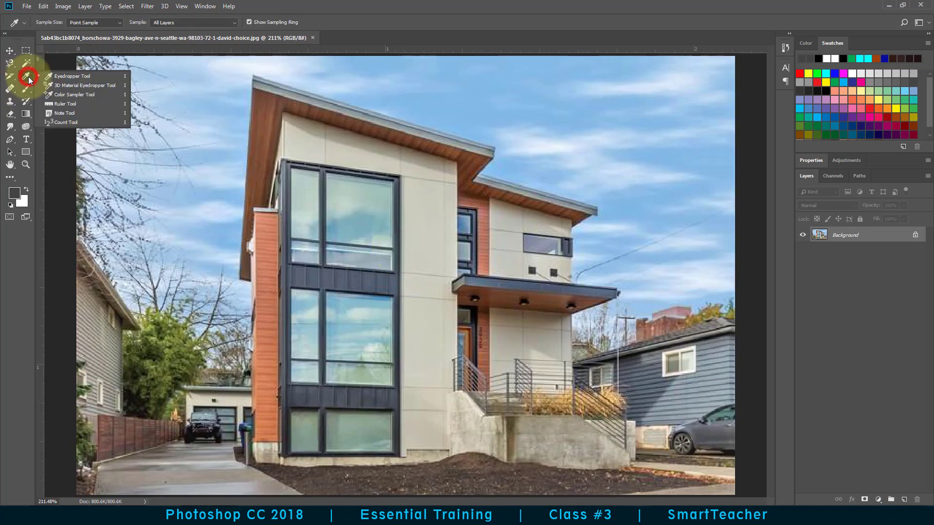
{"action": "left_click", "coordinate": [55, 77]}
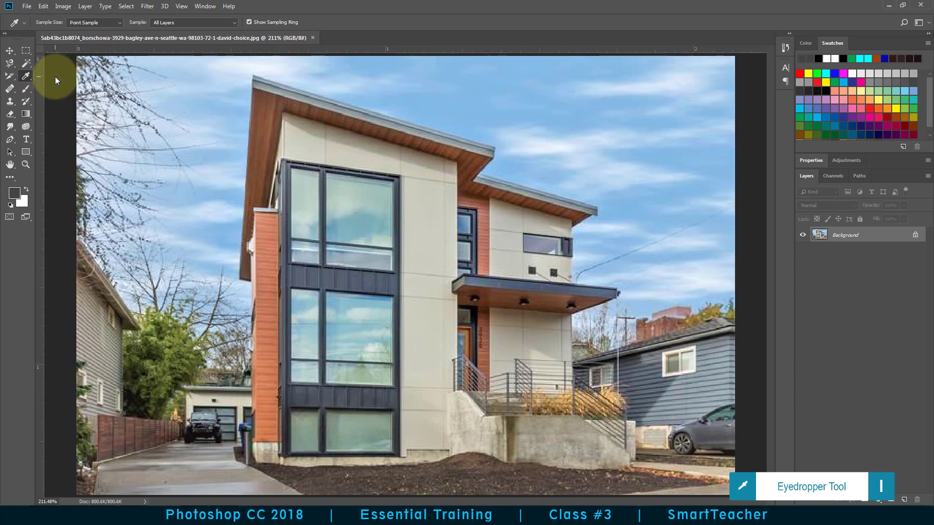
{"action": "left_click_drag", "start_coordinate": [521, 101], "coordinate": [572, 121]}
{"action": "left_click", "coordinate": [571, 121]}
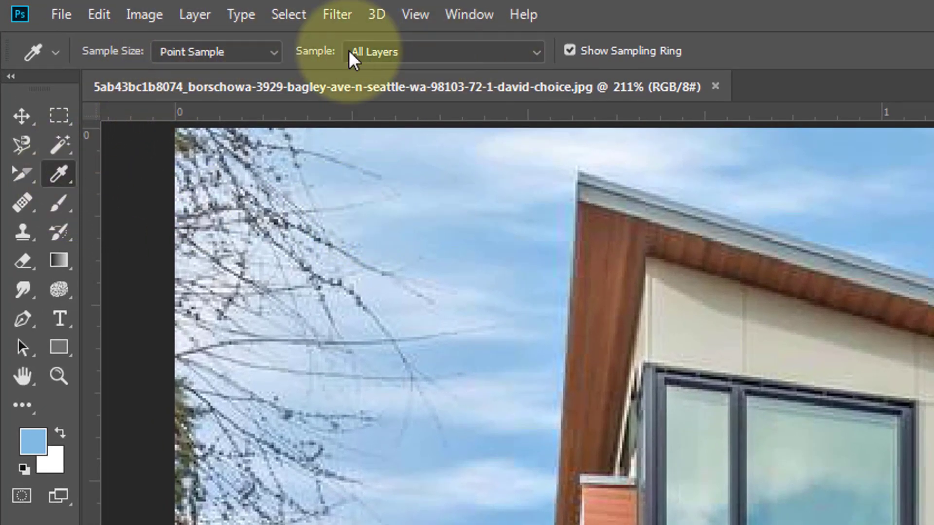
- Keep the sample size at Point Sample and sample a single dark gray pixel along the window frame's upper edge at 12800% zoom
{"action": "left_click", "coordinate": [224, 51]}
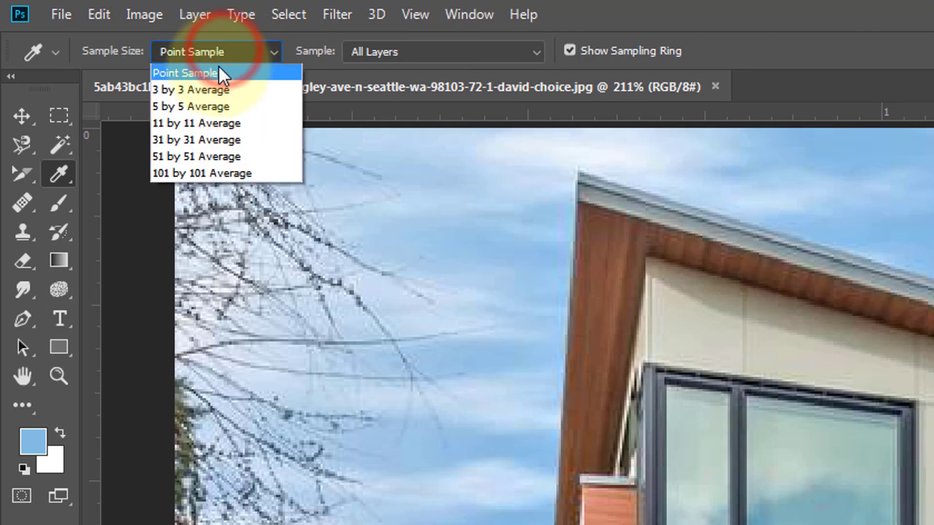
{"action": "left_click", "coordinate": [188, 73]}
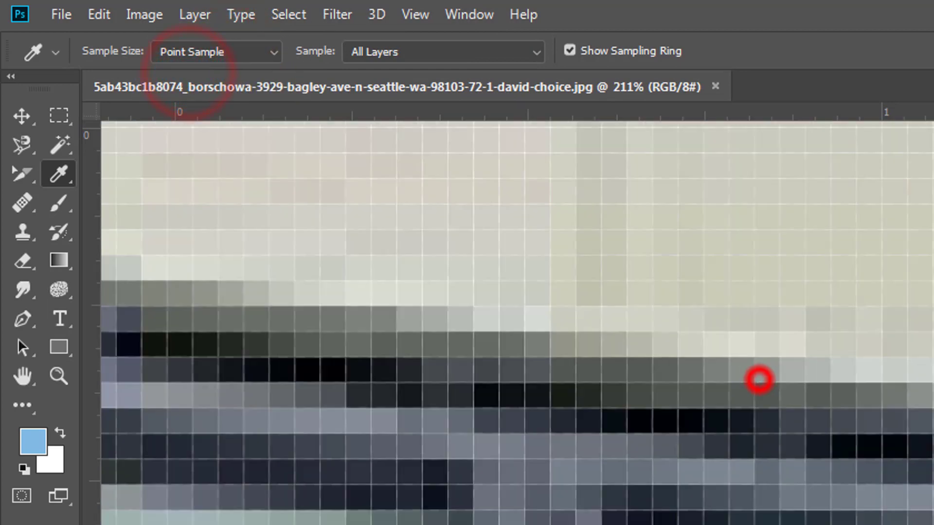
{"action": "left_click_drag", "start_coordinate": [758, 379], "coordinate": [933, 428]}
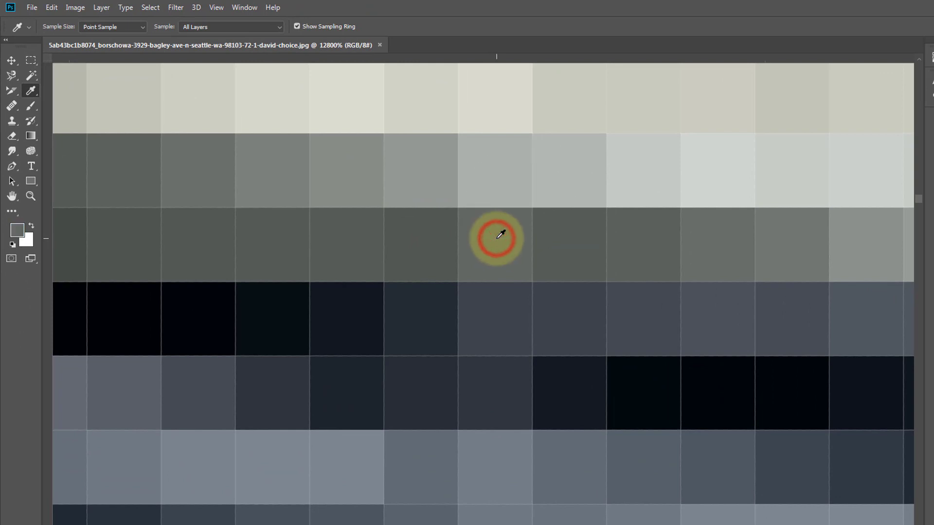
{"action": "left_click", "coordinate": [497, 238]}
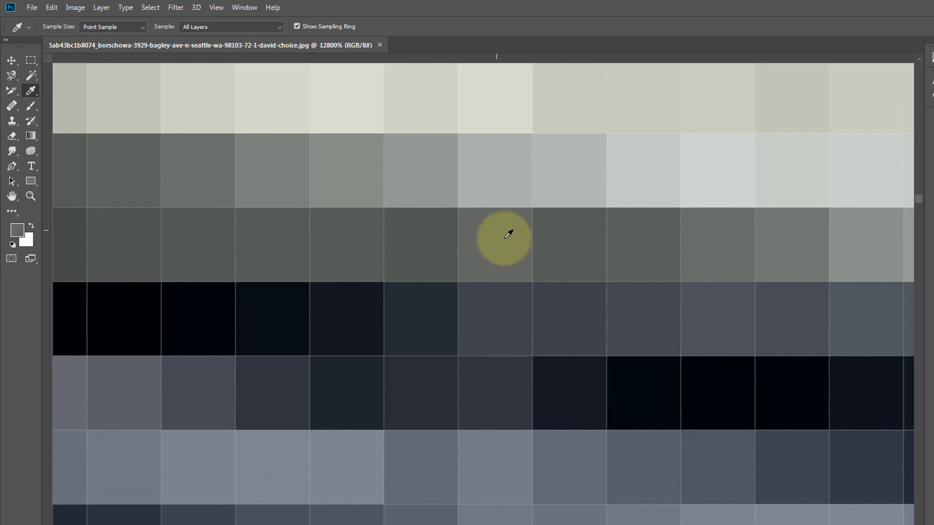
{"action": "left_click", "coordinate": [468, 270]}
{"action": "left_click", "coordinate": [496, 235]}
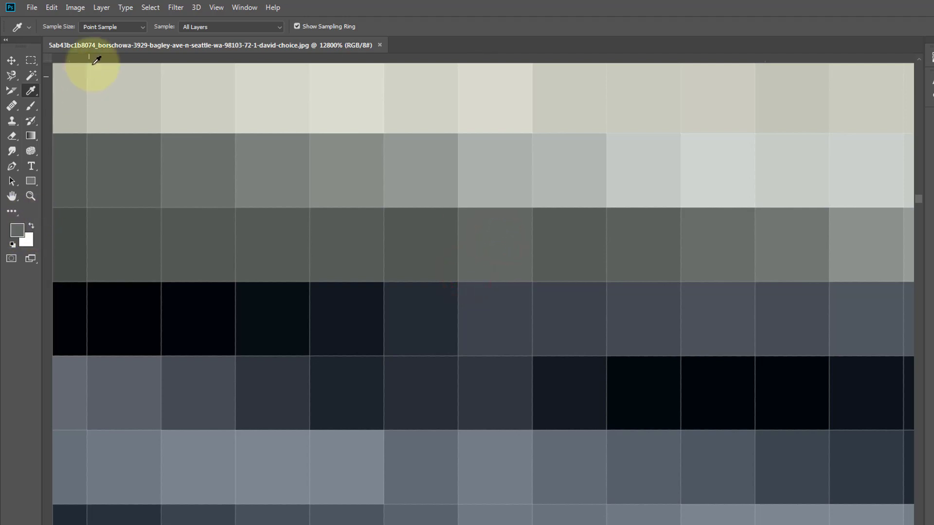
- Set the sample size to 3 by 3 Average and sample foreground colors from the gray, near-black and blue-gray pixels
{"action": "left_click", "coordinate": [105, 27]}
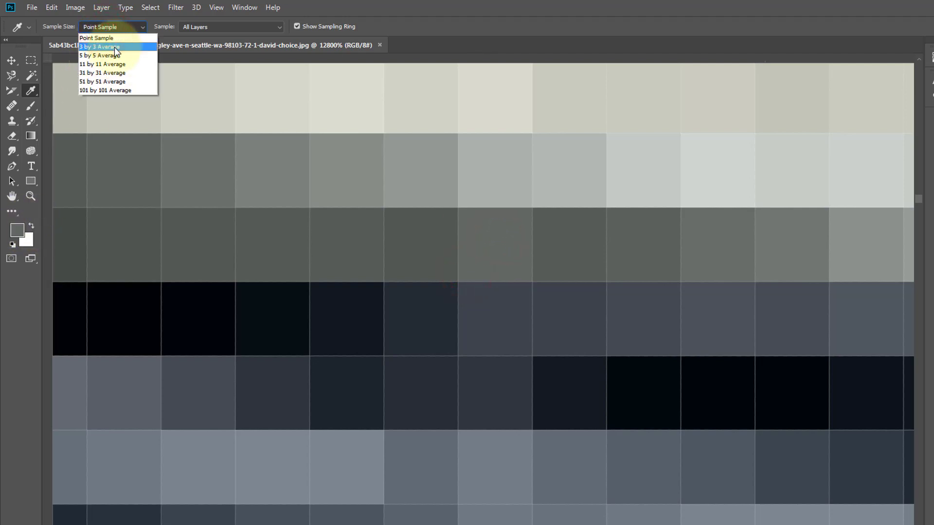
{"action": "left_click", "coordinate": [115, 47]}
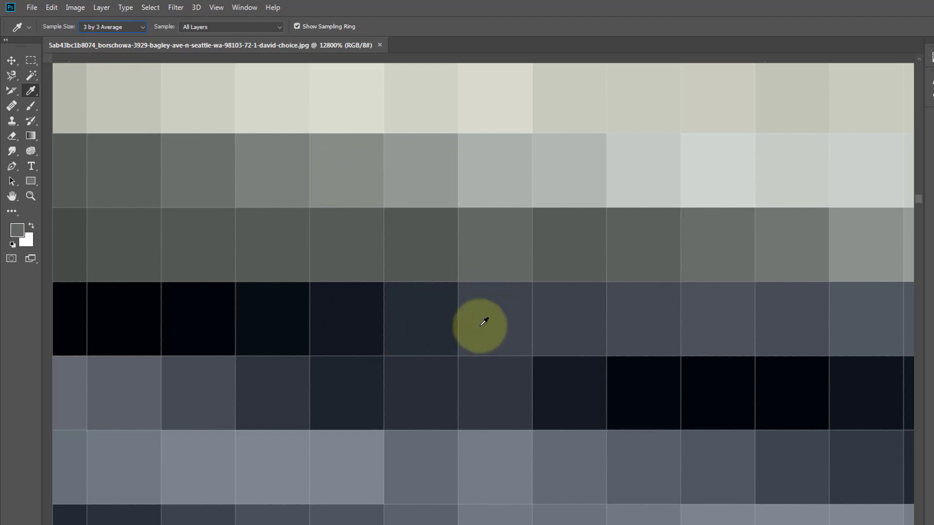
{"action": "left_click", "coordinate": [437, 236]}
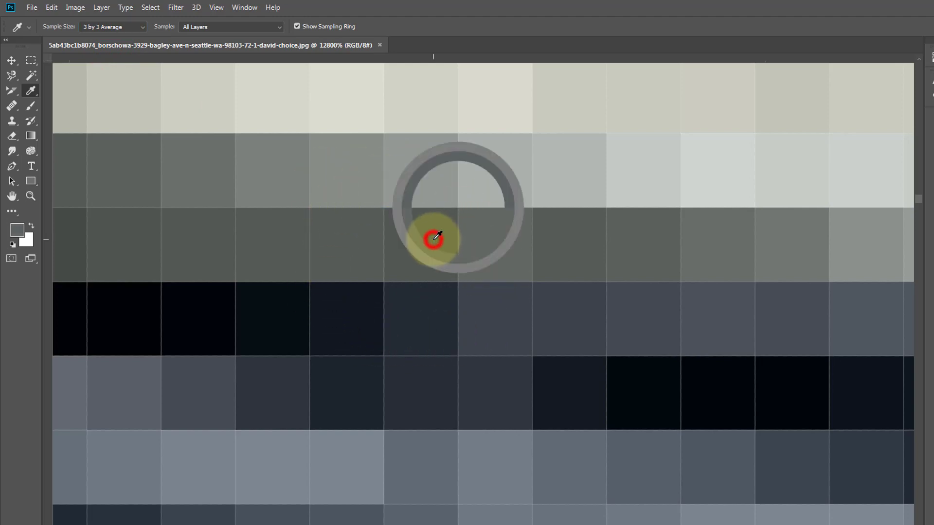
{"action": "left_click", "coordinate": [346, 316]}
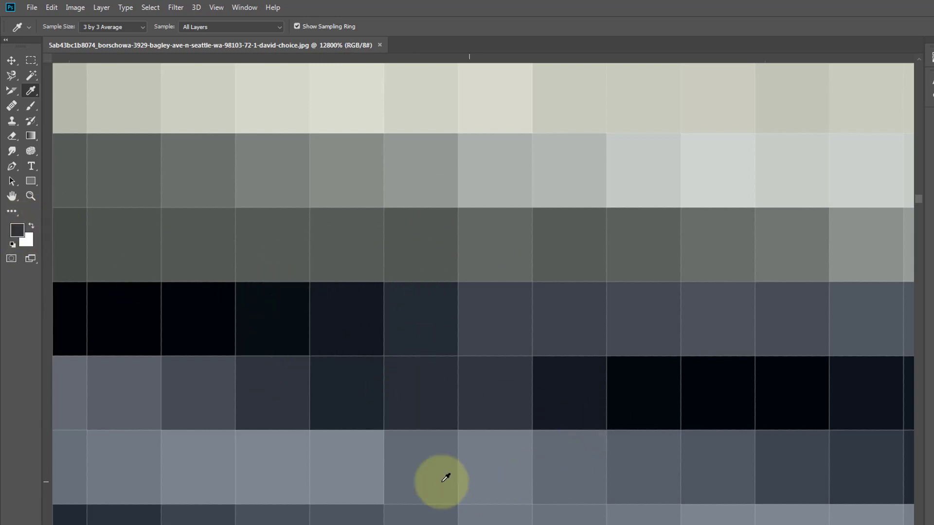
{"action": "left_click", "coordinate": [421, 470]}
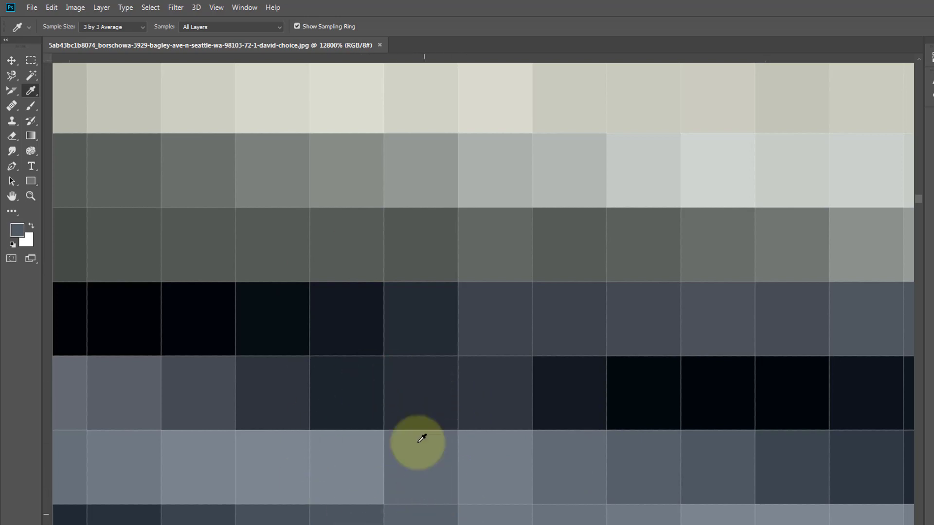
- Set the sample size to 101 by 101 Average, sample a dark pixel, and check the resulting foreground color in the Color Picker
{"action": "left_click", "coordinate": [103, 28]}
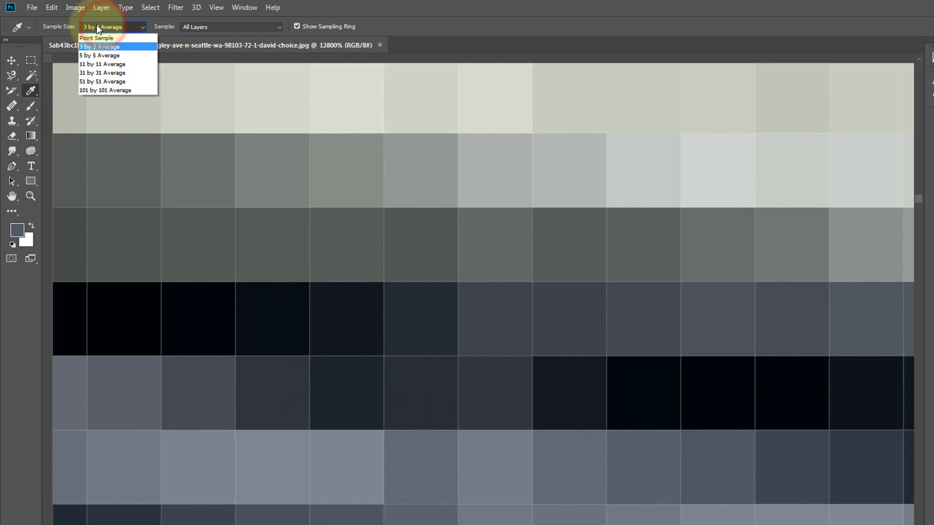
{"action": "left_click", "coordinate": [140, 91]}
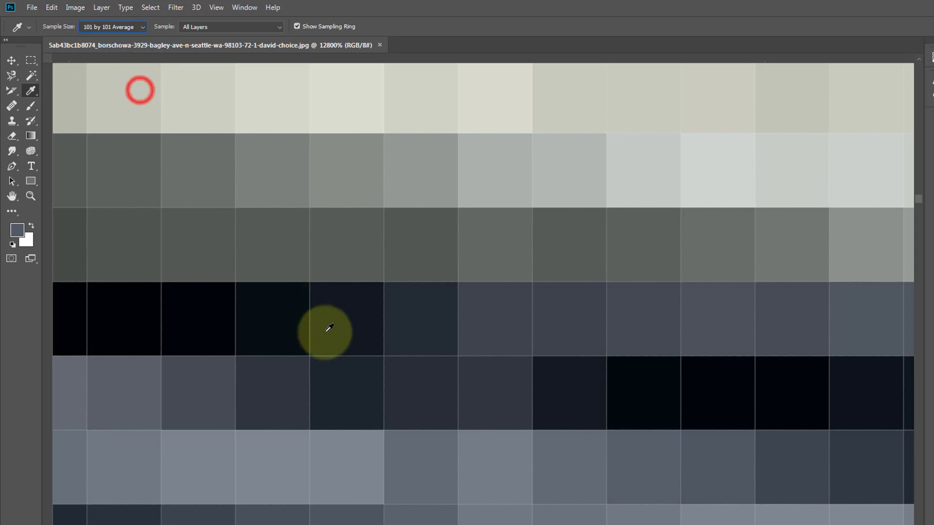
{"action": "left_click", "coordinate": [429, 387]}
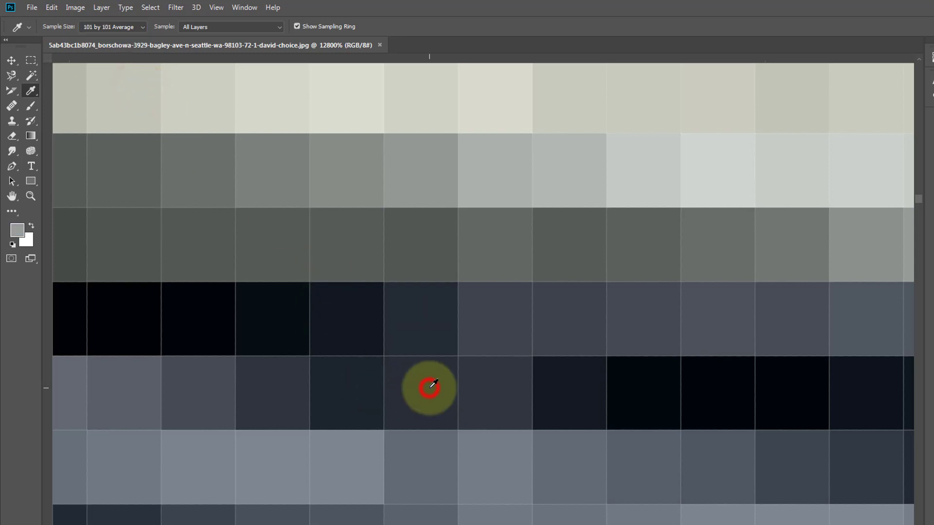
{"action": "left_click", "coordinate": [16, 230]}
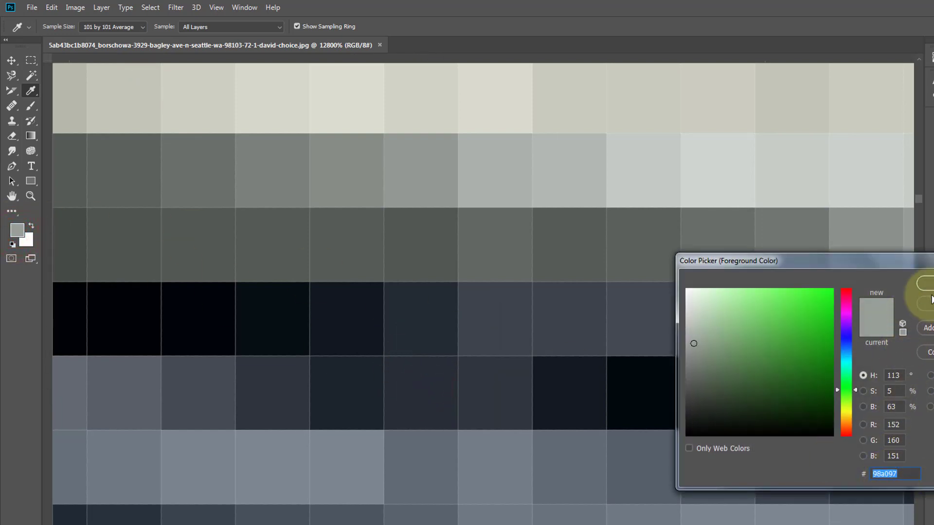
{"action": "left_click", "coordinate": [927, 282]}
- Return the sample size to Point Sample and sample a near-black pixel of the window frame as the foreground color
{"action": "left_click", "coordinate": [110, 27]}
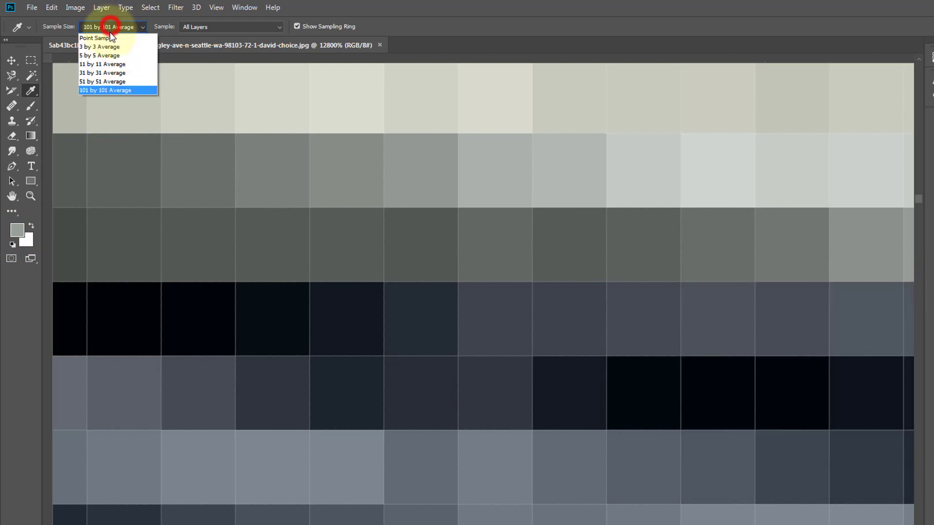
{"action": "left_click", "coordinate": [112, 41]}
{"action": "scroll", "coordinate": [468, 295], "scroll_direction": "down", "scroll_amount": 10}
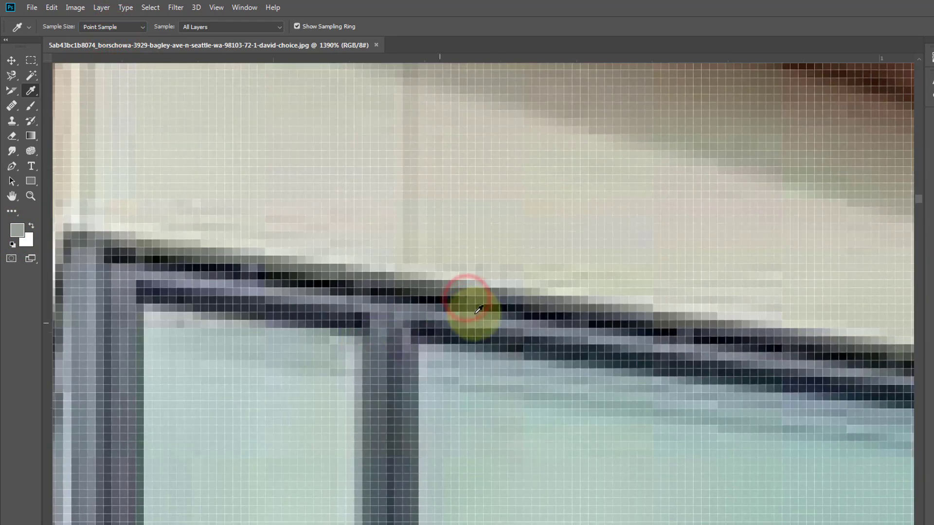
{"action": "left_click", "coordinate": [448, 294]}
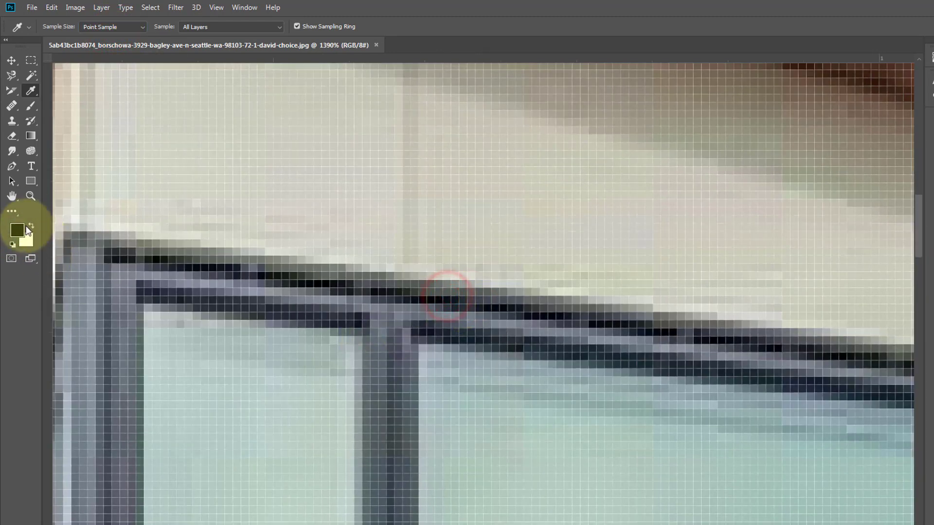
- Sample the background color from the window frame, picking a blue-gray pixel and ending on a dark one
{"action": "left_click", "coordinate": [12, 244]}
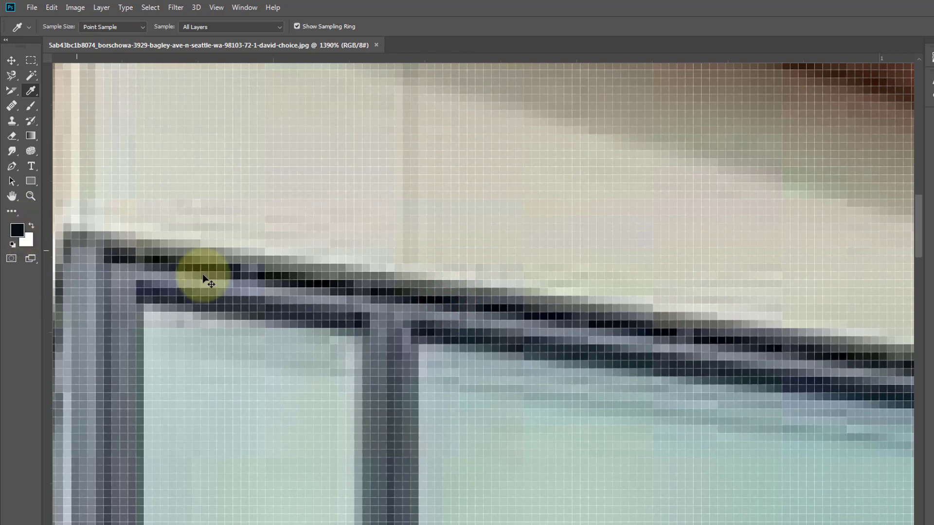
{"action": "left_click", "coordinate": [294, 296], "text": "alt"}
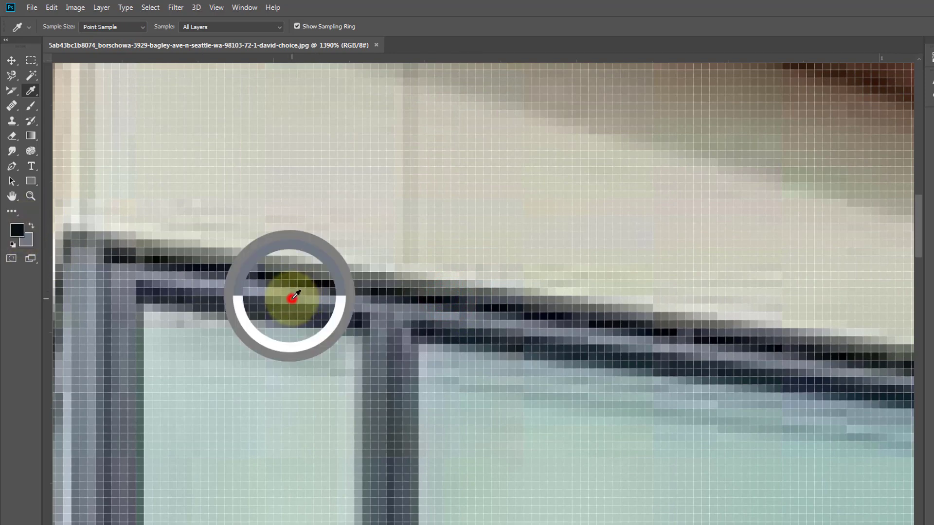
{"action": "left_click", "coordinate": [301, 275]}
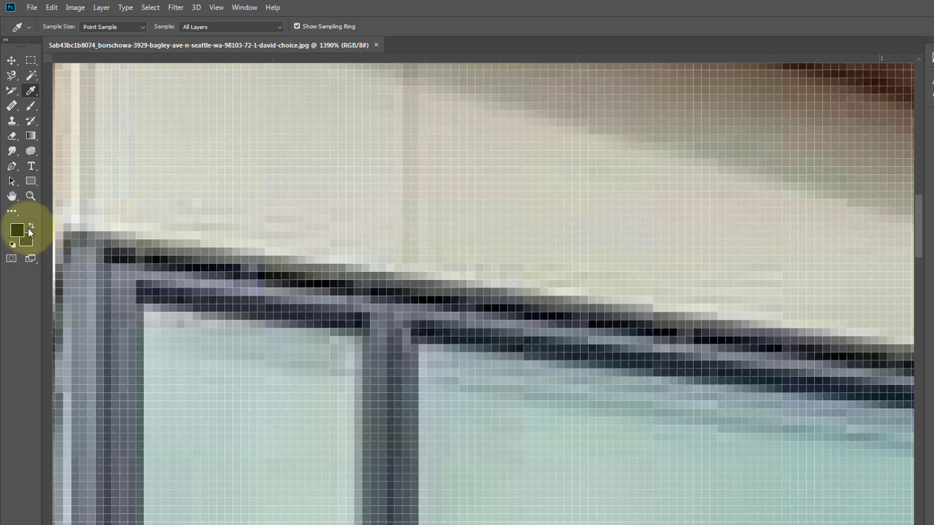
- Place two color samplers on the house photo: one on the beige wall above the large window and one on the green tree
{"action": "left_click_drag", "start_coordinate": [506, 250], "coordinate": [433, 287]}
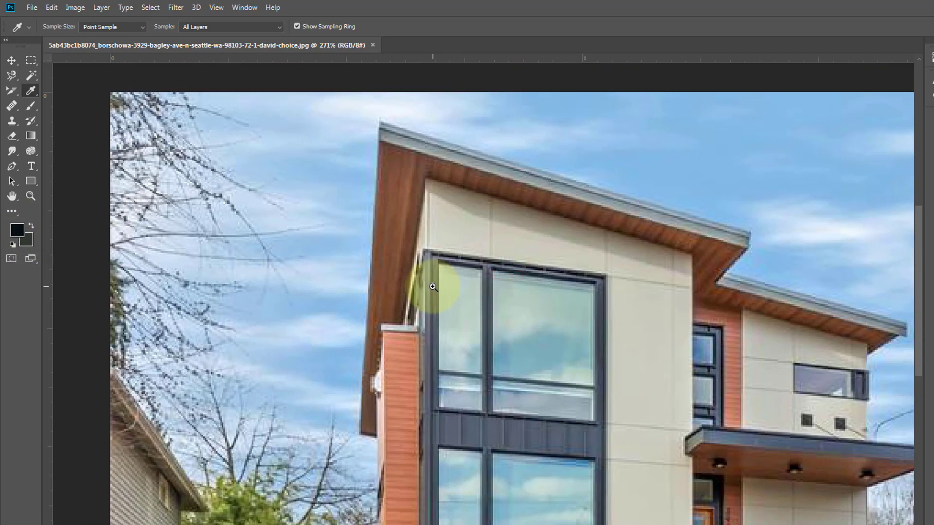
{"action": "key", "text": "shift"}
{"action": "left_click", "coordinate": [510, 221], "text": "shift"}
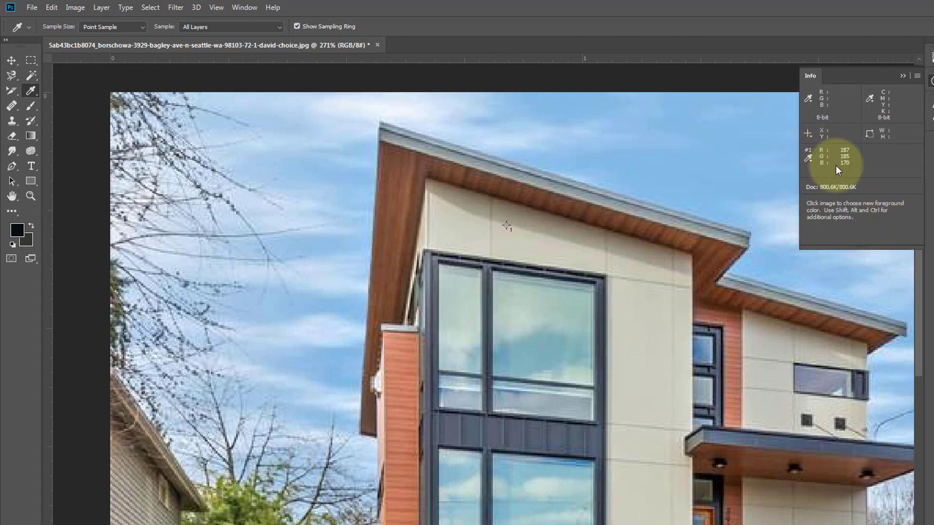
{"action": "key", "text": "shift"}
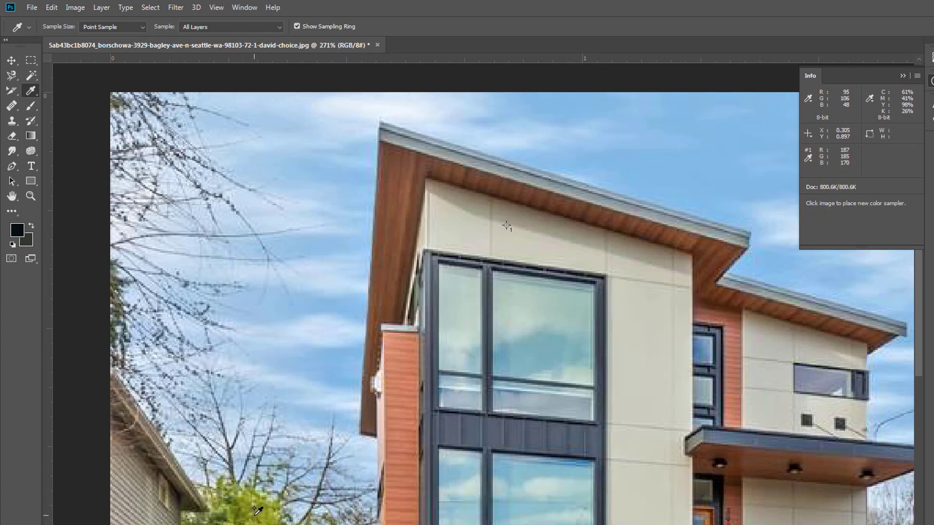
{"action": "left_click", "coordinate": [254, 515], "text": "shift"}
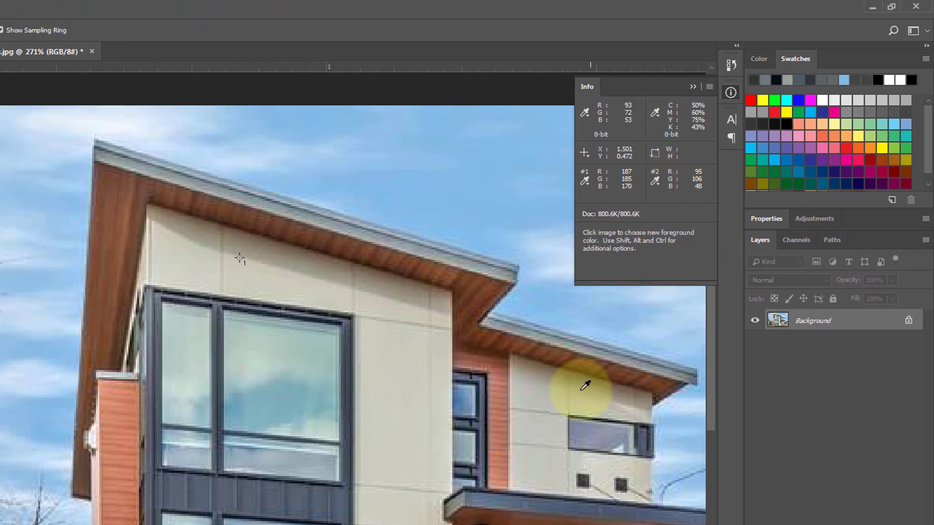
- Add four more color samplers: beside the small window, on the brown eave, in the blue sky, and on the green treetop
{"action": "key", "text": "shift"}
{"action": "left_click", "coordinate": [553, 427], "text": "shift"}
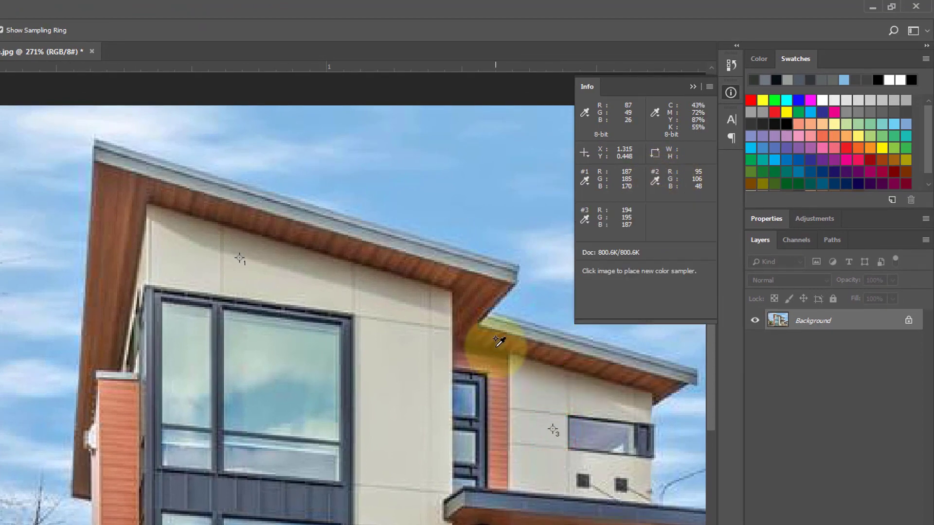
{"action": "left_click", "coordinate": [511, 123], "text": "shift"}
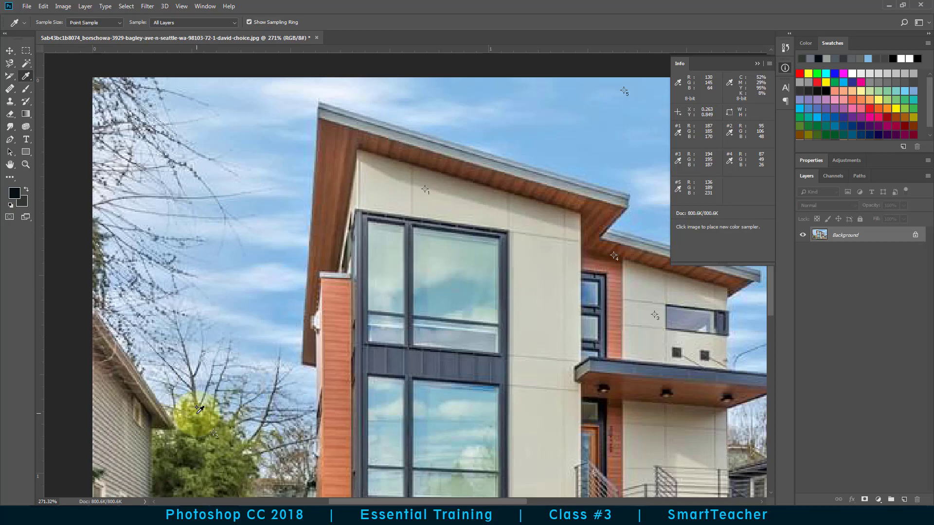
{"action": "left_click", "coordinate": [197, 413], "text": "shift"}
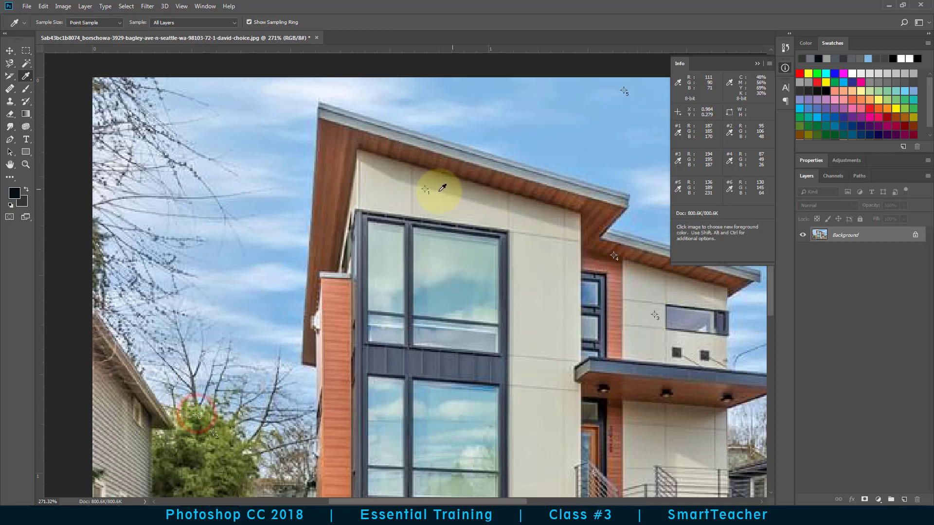
- Switch the Info readout of color sampler #1 to CMYK Color and to Lab Color
{"action": "right_click", "coordinate": [426, 187]}
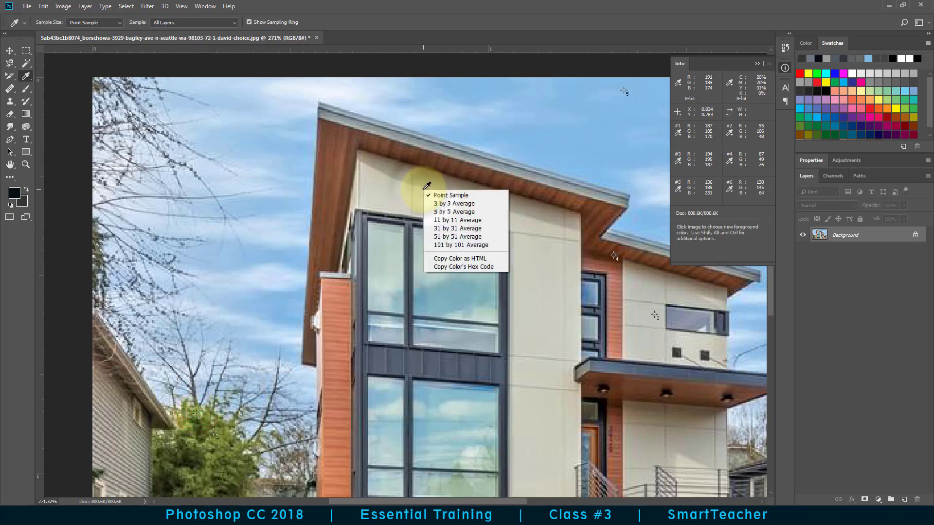
{"action": "left_click", "coordinate": [424, 190]}
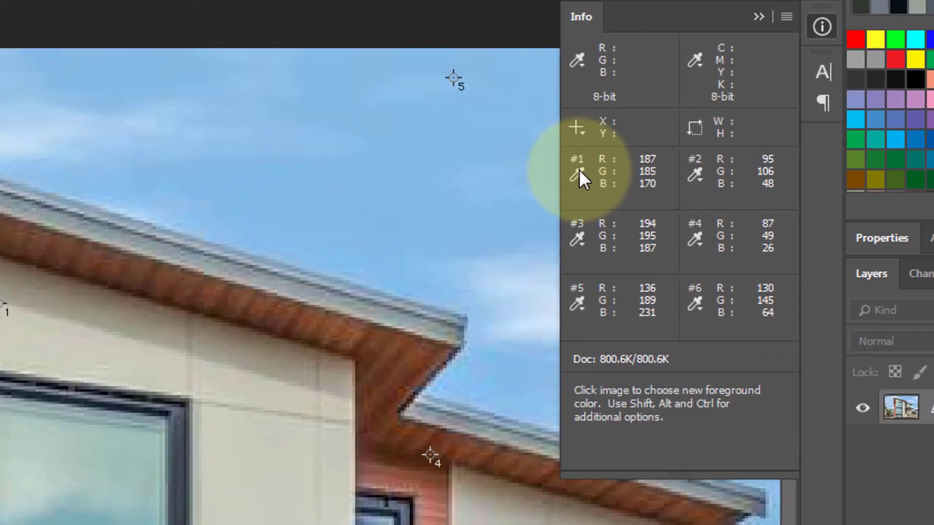
{"action": "left_click", "coordinate": [677, 132]}
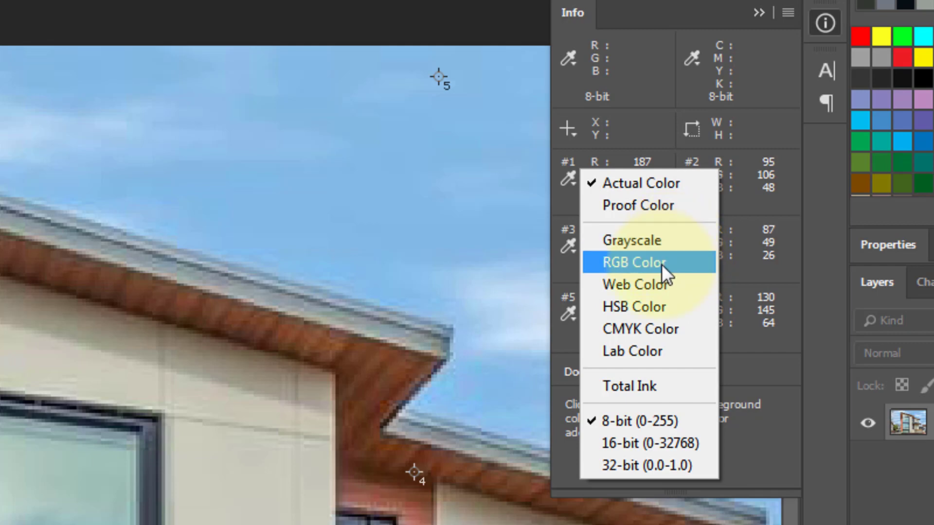
{"action": "left_click", "coordinate": [676, 331]}
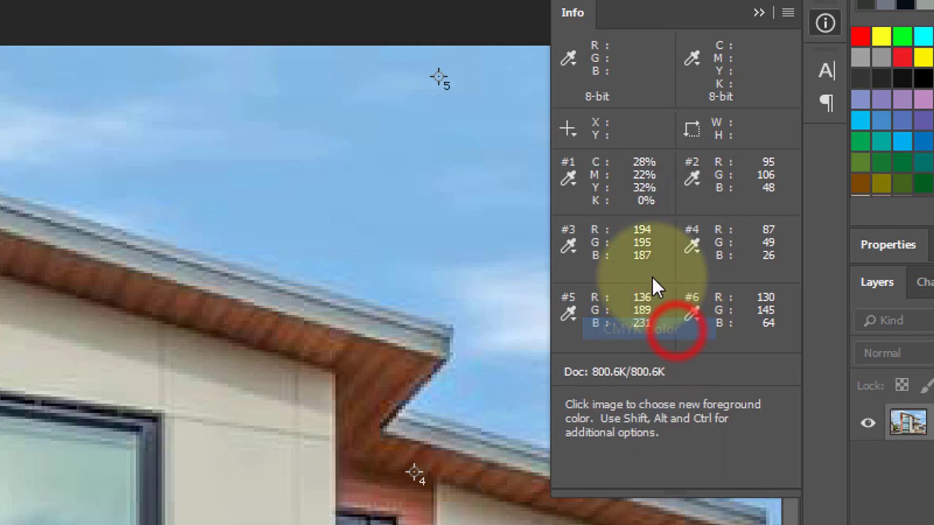
{"action": "left_click", "coordinate": [572, 178]}
{"action": "left_click", "coordinate": [655, 348]}
- Cycle sampler #1's readout through Web Color and Grayscale back to RGB Color, and set sampler #4's readout to Web Color
{"action": "left_click", "coordinate": [571, 178]}
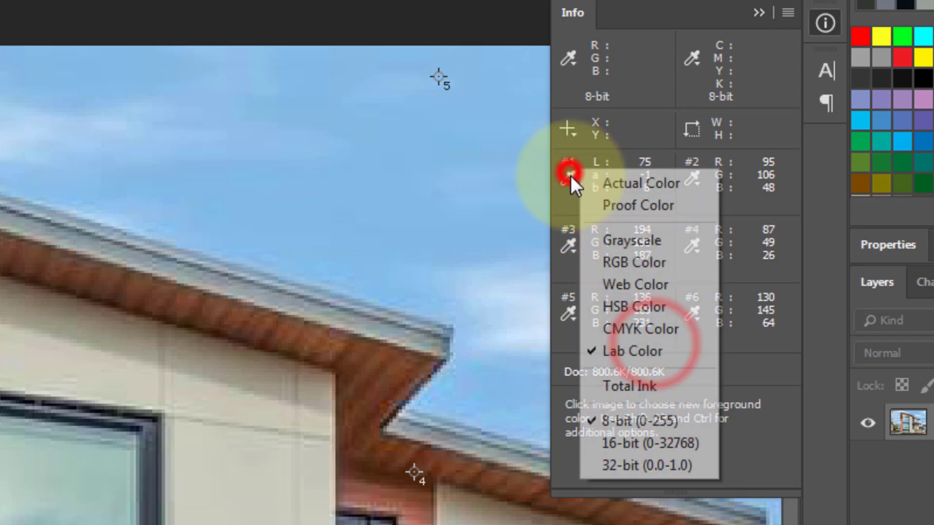
{"action": "left_click", "coordinate": [617, 285]}
{"action": "left_click", "coordinate": [568, 178]}
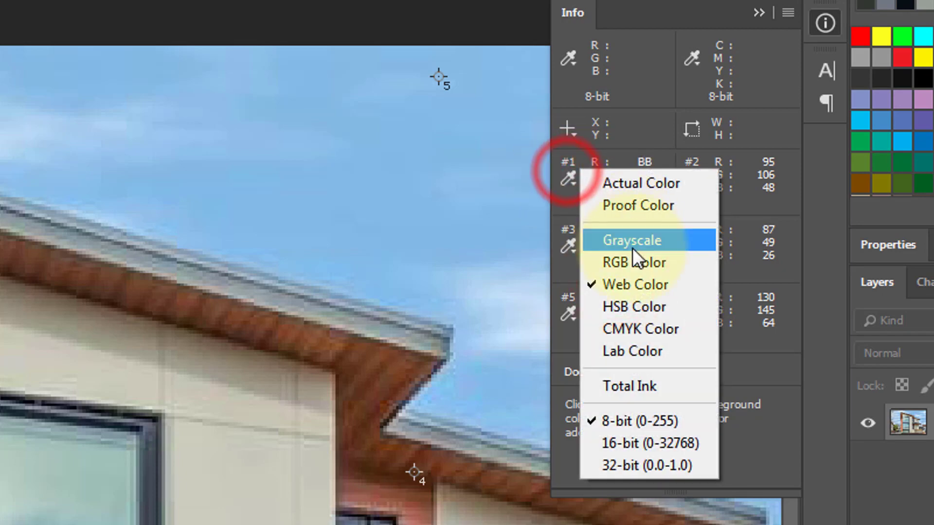
{"action": "left_click", "coordinate": [627, 240]}
{"action": "left_click", "coordinate": [569, 178]}
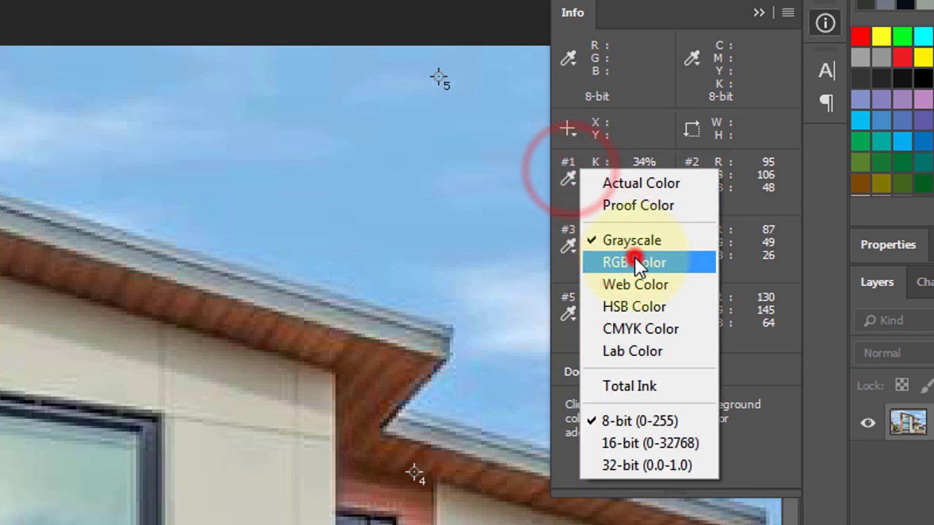
{"action": "left_click", "coordinate": [634, 262]}
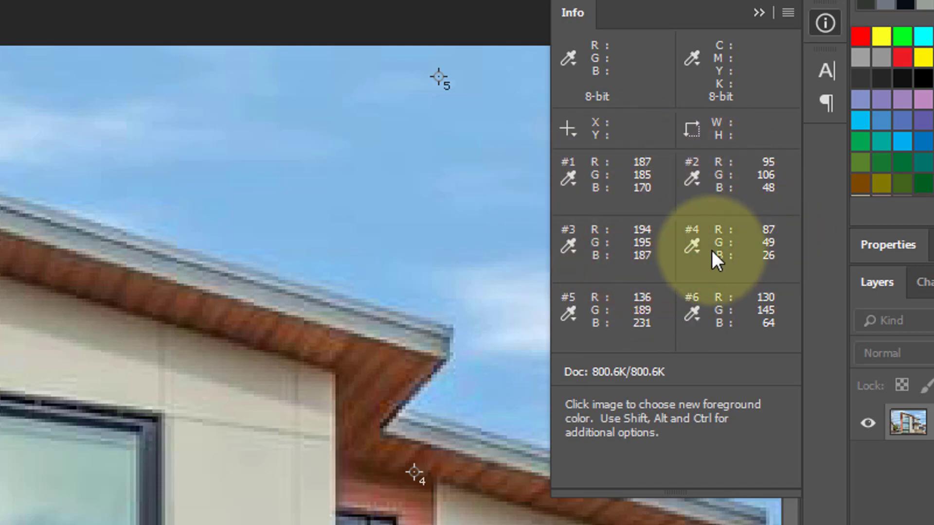
{"action": "left_click", "coordinate": [691, 247]}
{"action": "left_click", "coordinate": [759, 352]}
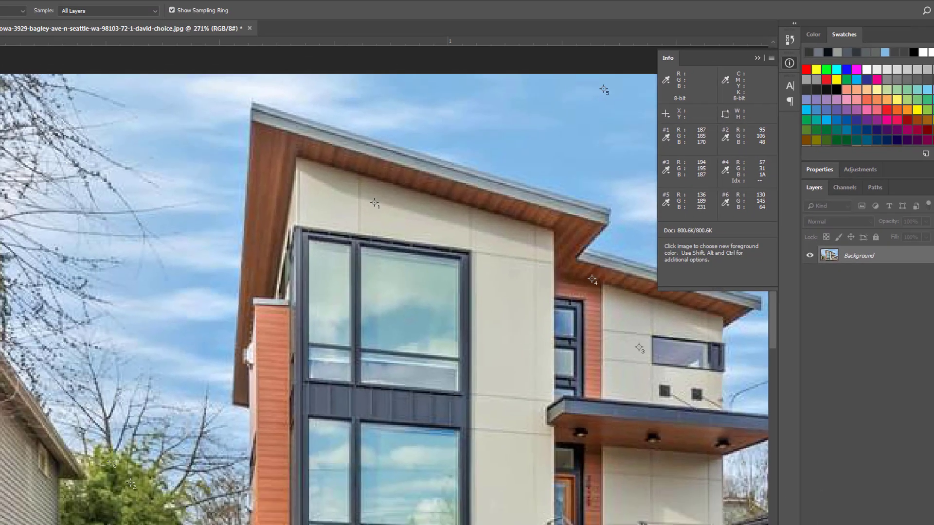
- Activate the 3D Material Eyedropper Tool, and switch from it to the Color Sampler Tool
{"action": "left_click", "coordinate": [22, 76]}
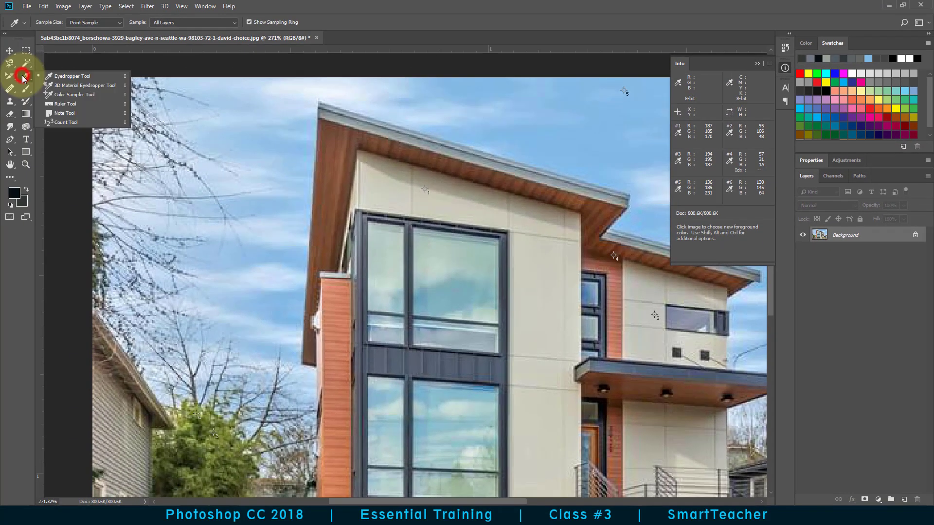
{"action": "left_click", "coordinate": [73, 86]}
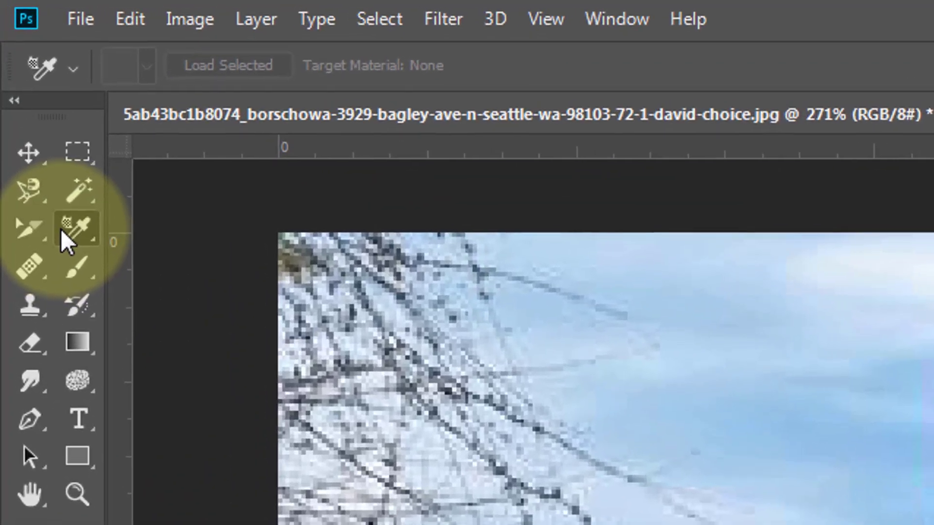
{"action": "left_click", "coordinate": [22, 77]}
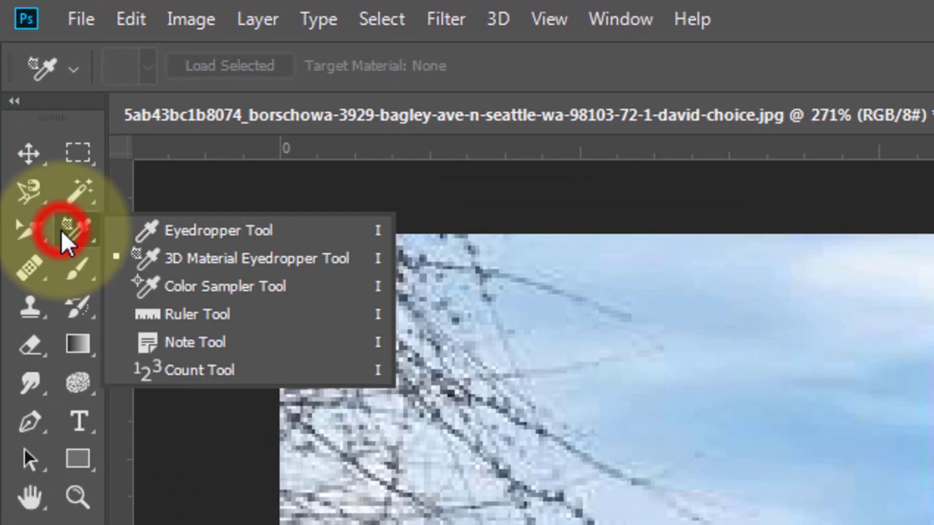
{"action": "left_click", "coordinate": [159, 297]}
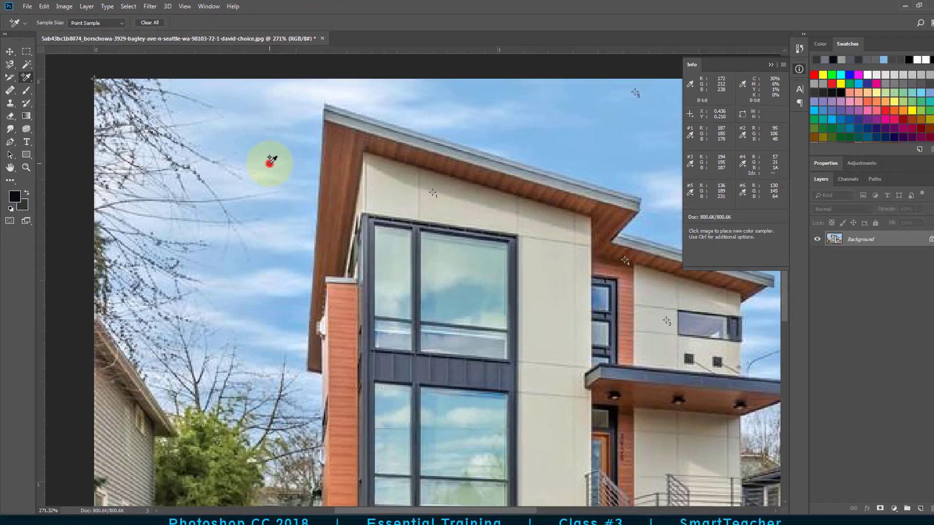
- Add four more color samplers, three in the sky and one on the beige wall, and try to place an eleventh in the sky
{"action": "left_click", "coordinate": [265, 161]}
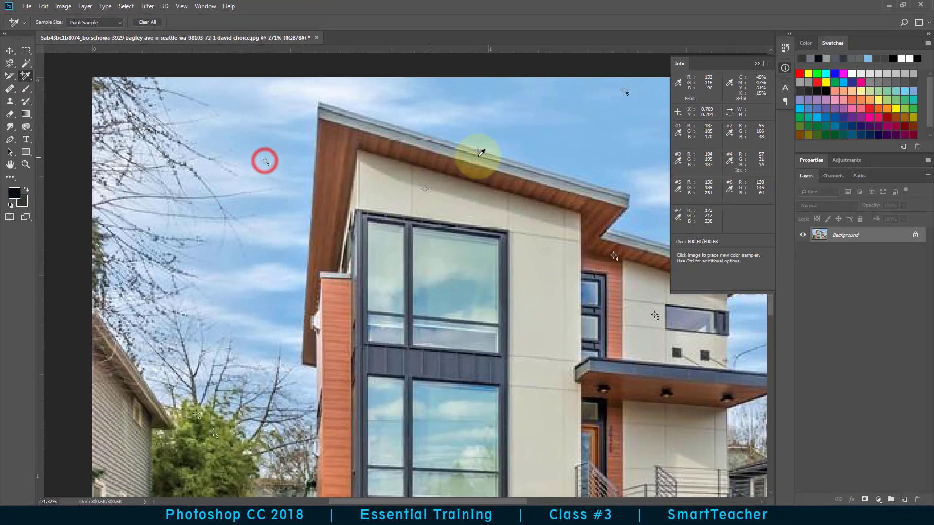
{"action": "left_click", "coordinate": [518, 141]}
{"action": "left_click", "coordinate": [565, 291]}
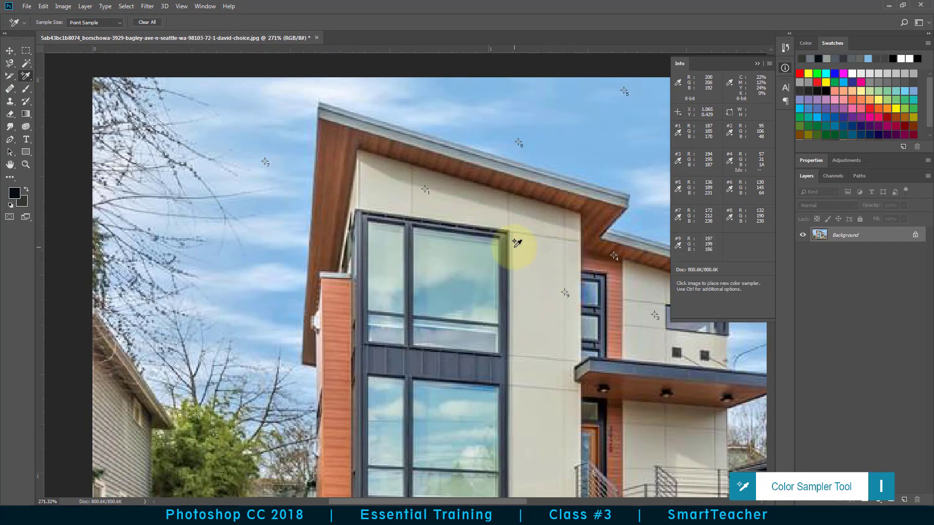
{"action": "left_click", "coordinate": [461, 122]}
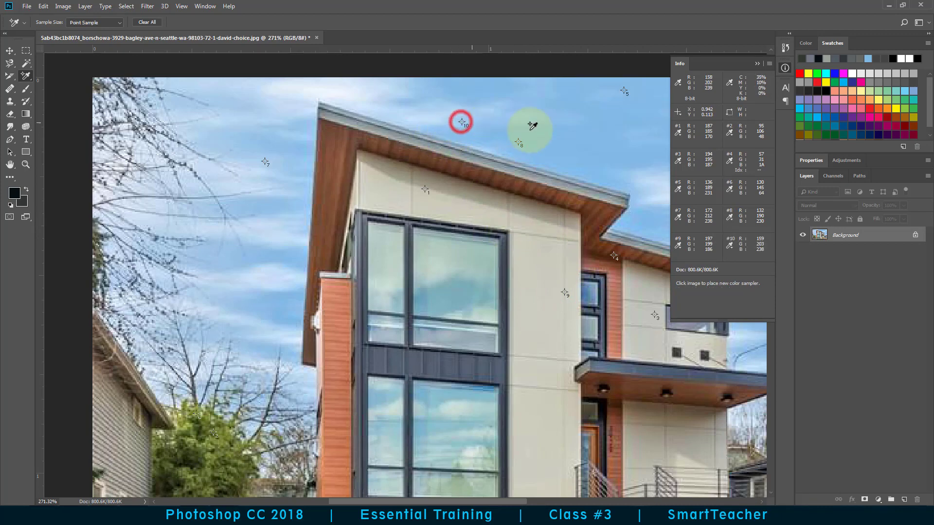
{"action": "left_click", "coordinate": [616, 158]}
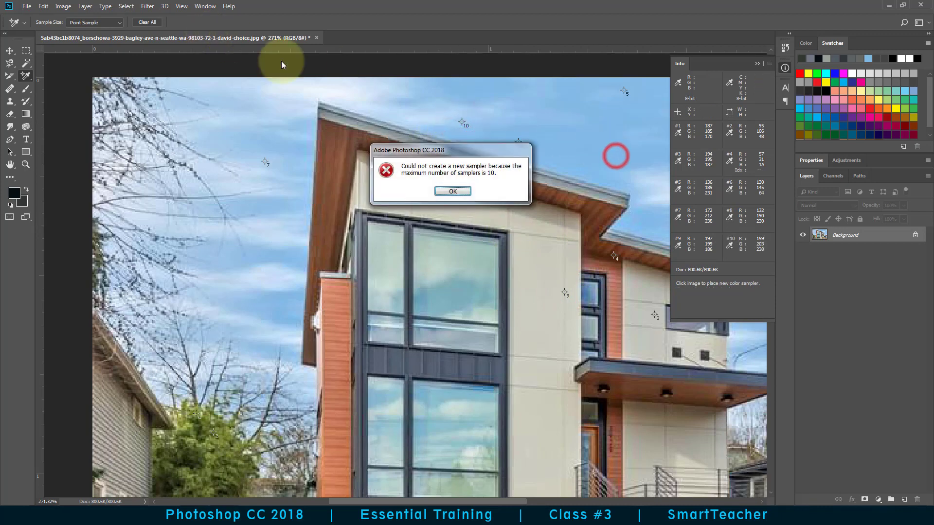
{"action": "left_click", "coordinate": [460, 191]}
- Clear all color samplers and place four new ones: under the main eave, in the sky, on the reddish wall strip, and on the green tree
{"action": "left_click", "coordinate": [144, 23]}
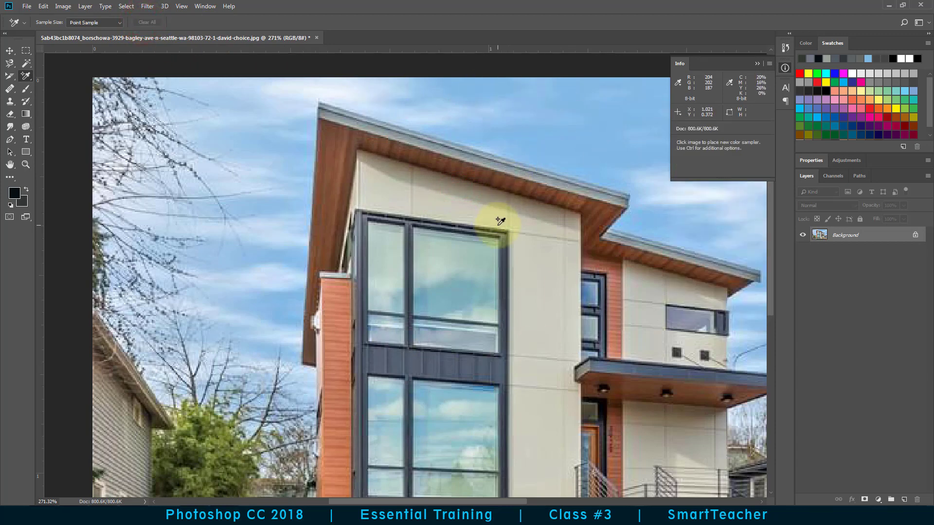
{"action": "left_click", "coordinate": [510, 204]}
{"action": "left_click", "coordinate": [556, 133]}
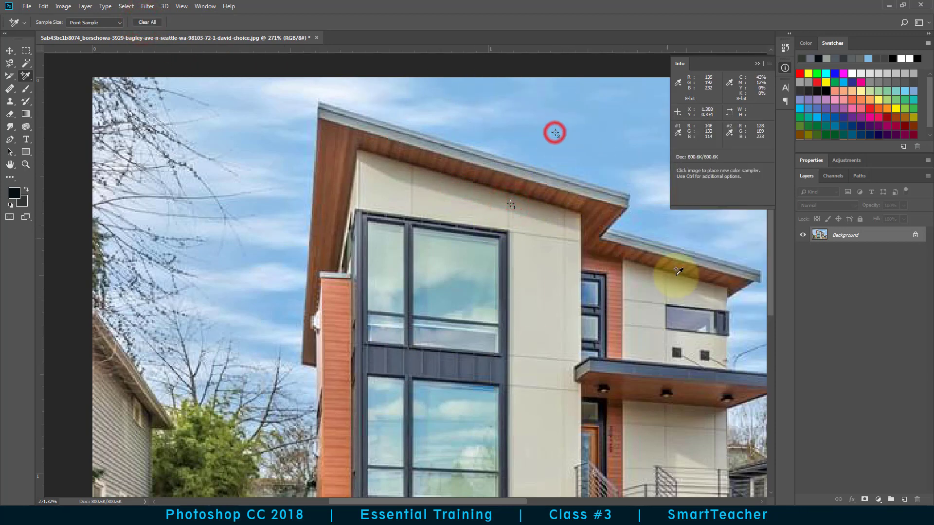
{"action": "left_click", "coordinate": [612, 303]}
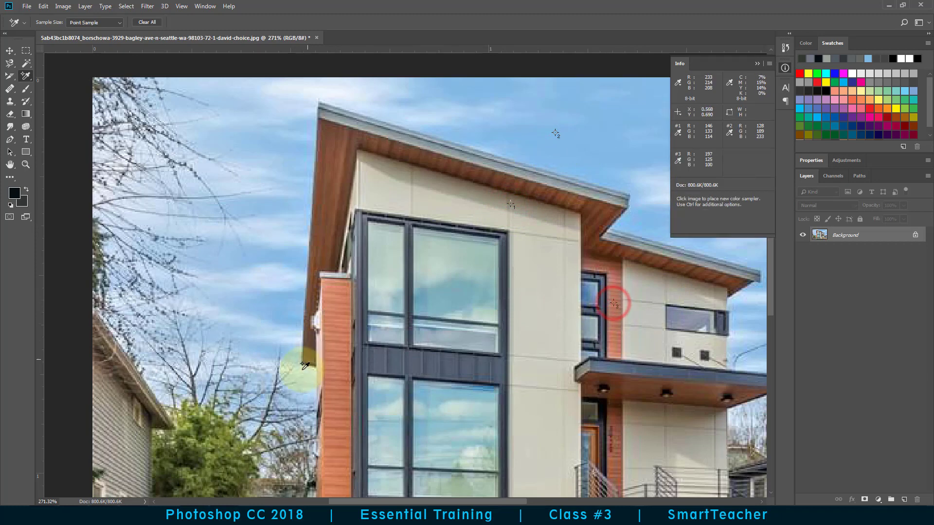
{"action": "left_click", "coordinate": [223, 439]}
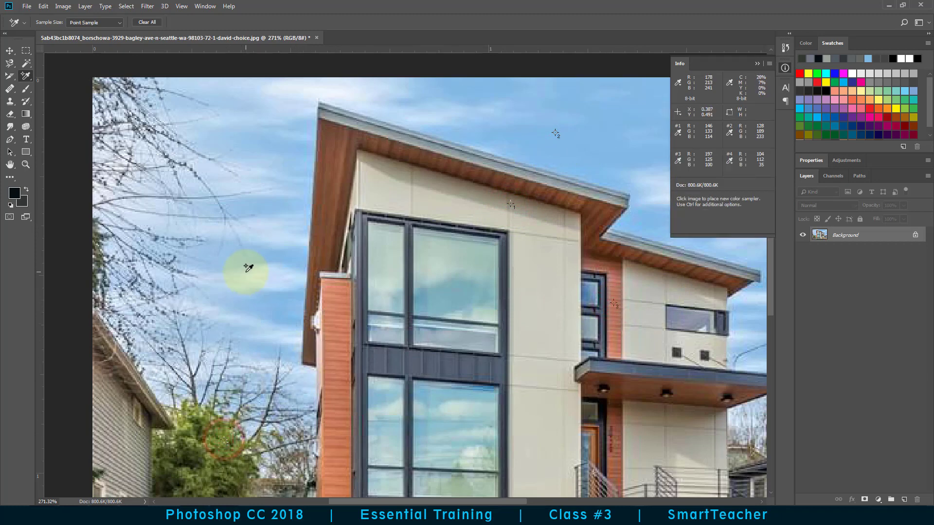